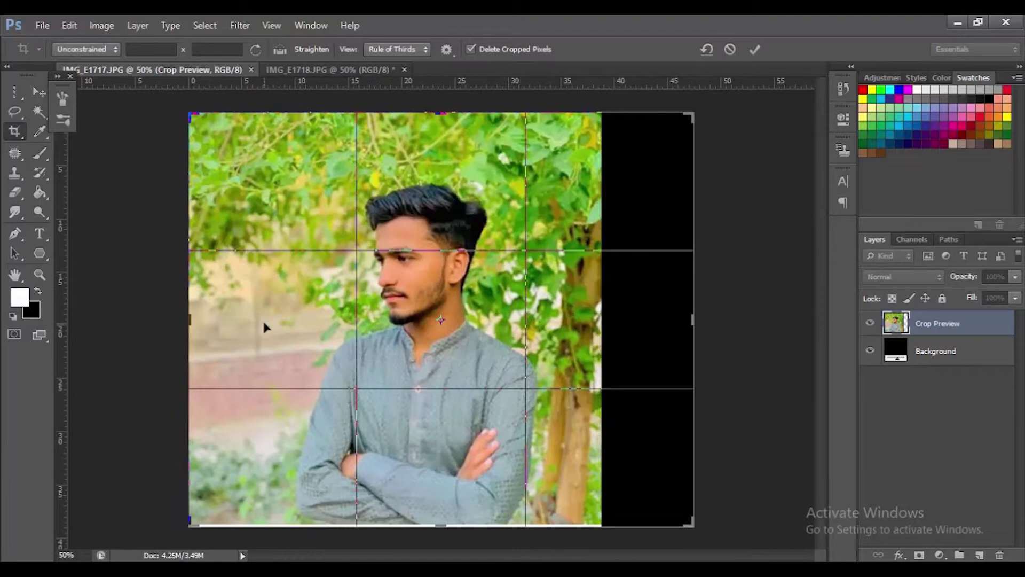
Widen the canvas symmetrically with the Crop tool, leaving equal black margins on both sides of the portrait
drag(191, 320, 143, 320)
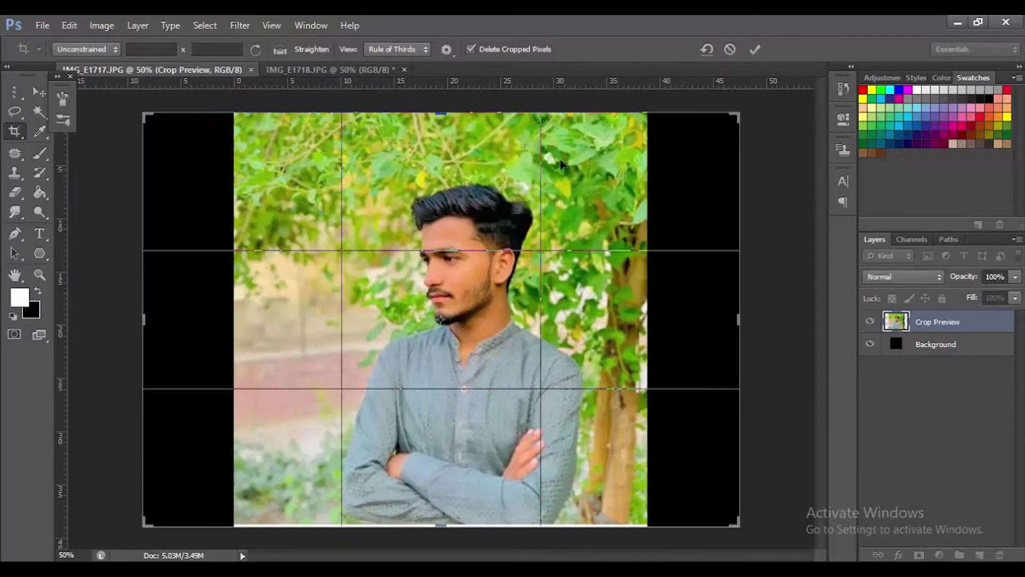
click(755, 50)
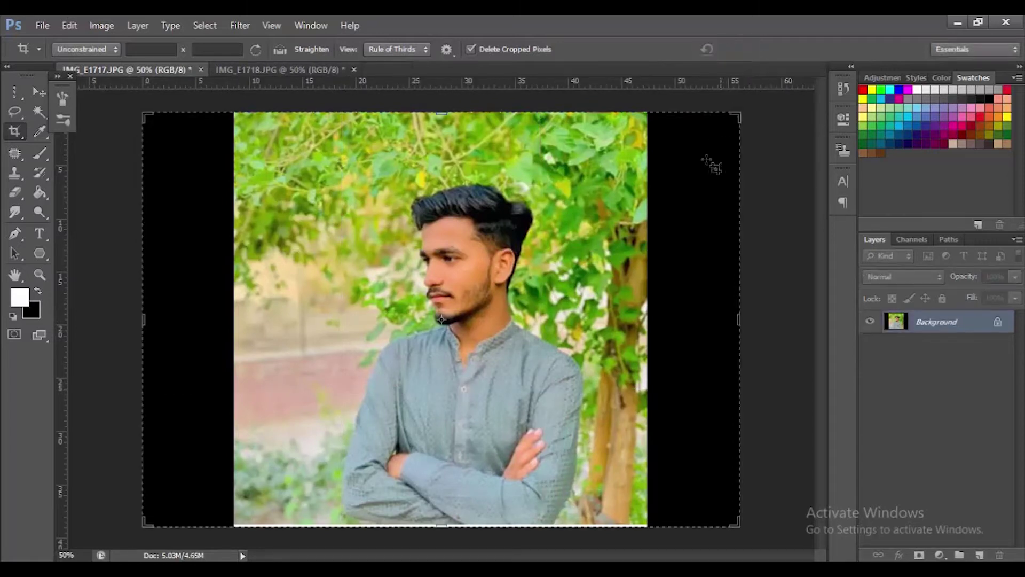
key(v)
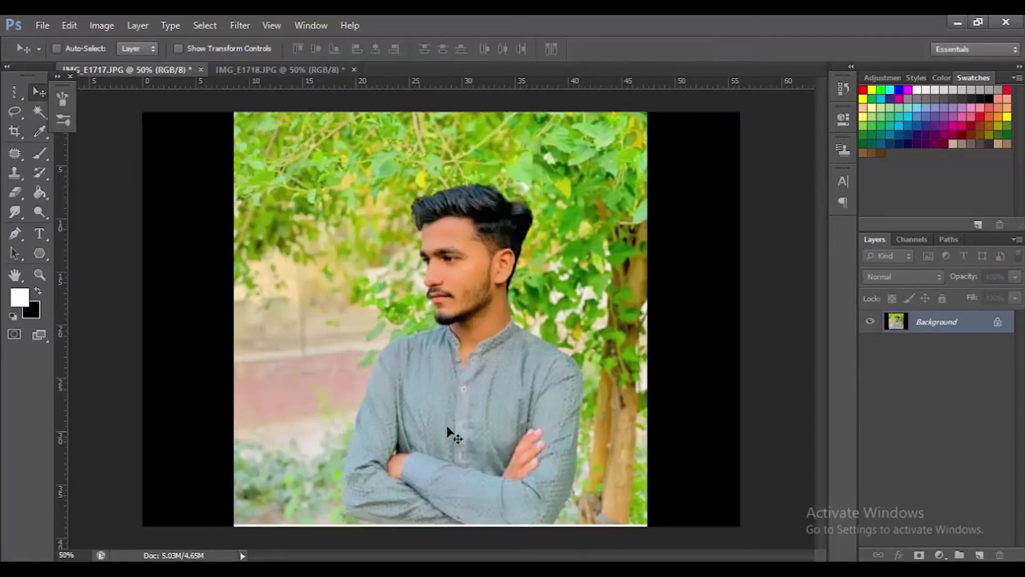
Place brush splatter.png from the desktop into the portrait document, enlarged to about 119% and positioned over the man's head and chest
click(956, 25)
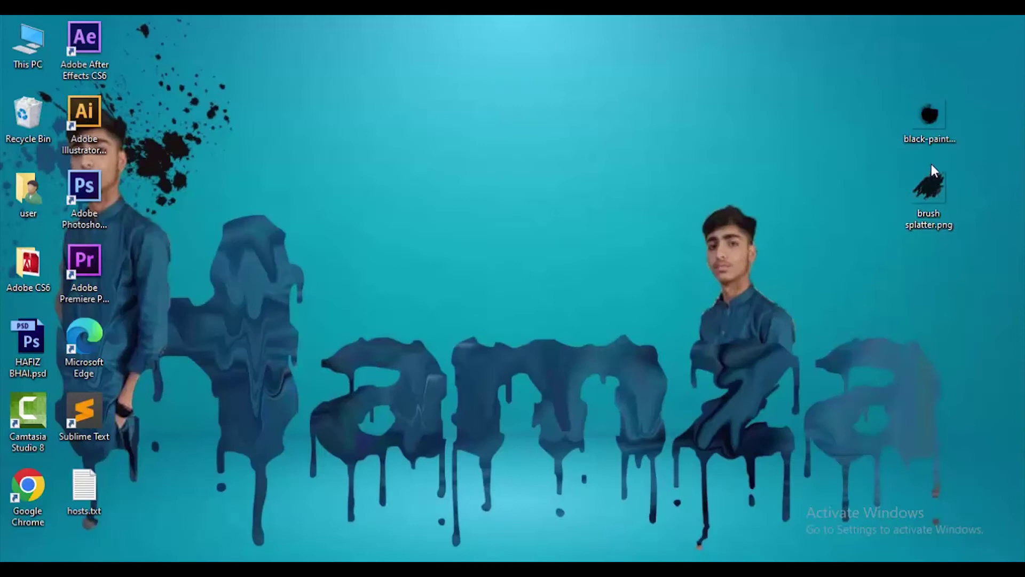
mouse_move(930, 115)
mouse_down()
mouse_move(716, 353)
mouse_move(482, 533)
mouse_move(462, 506)
mouse_move(406, 342)
mouse_up()
mouse_move(599, 166)
mouse_down()
mouse_move(668, 120)
mouse_move(677, 126)
mouse_up()
mouse_move(538, 284)
mouse_down()
mouse_move(513, 289)
mouse_move(542, 294)
mouse_move(521, 291)
mouse_move(520, 315)
mouse_up()
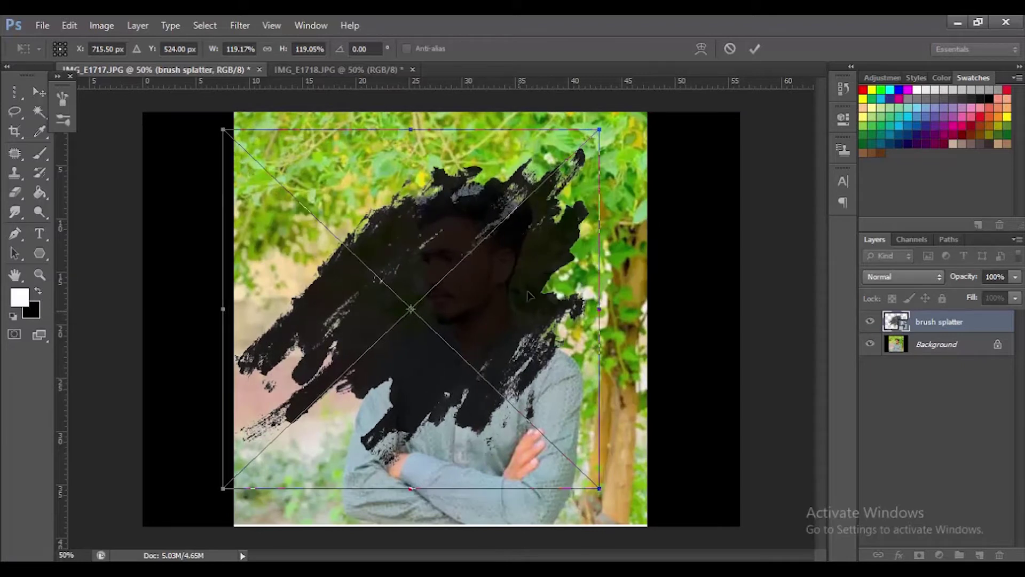
click(756, 47)
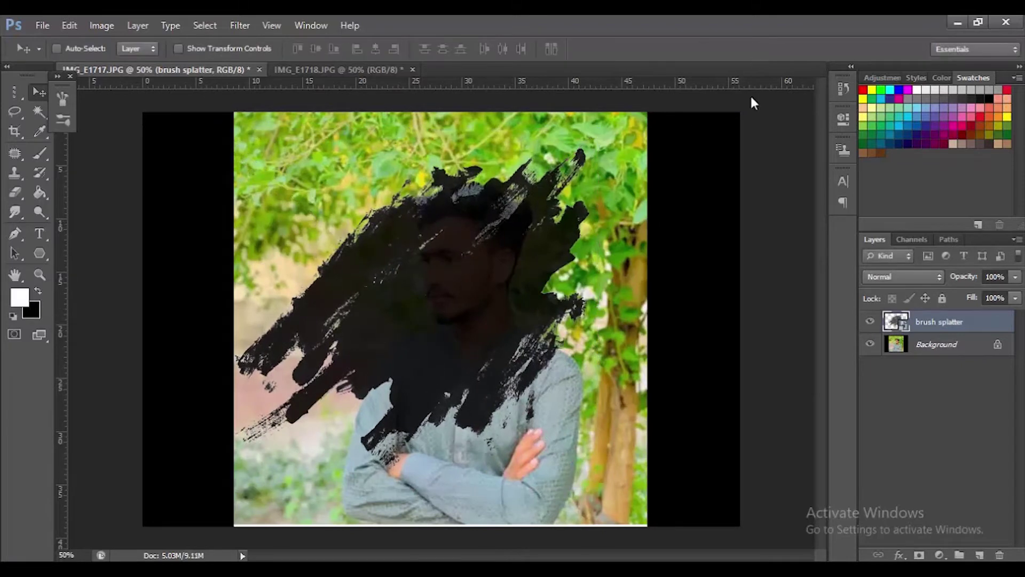
Convert the locked Background into a regular layer named Layer 0 and place the brush splatter layer beneath it
drag(943, 326, 942, 353)
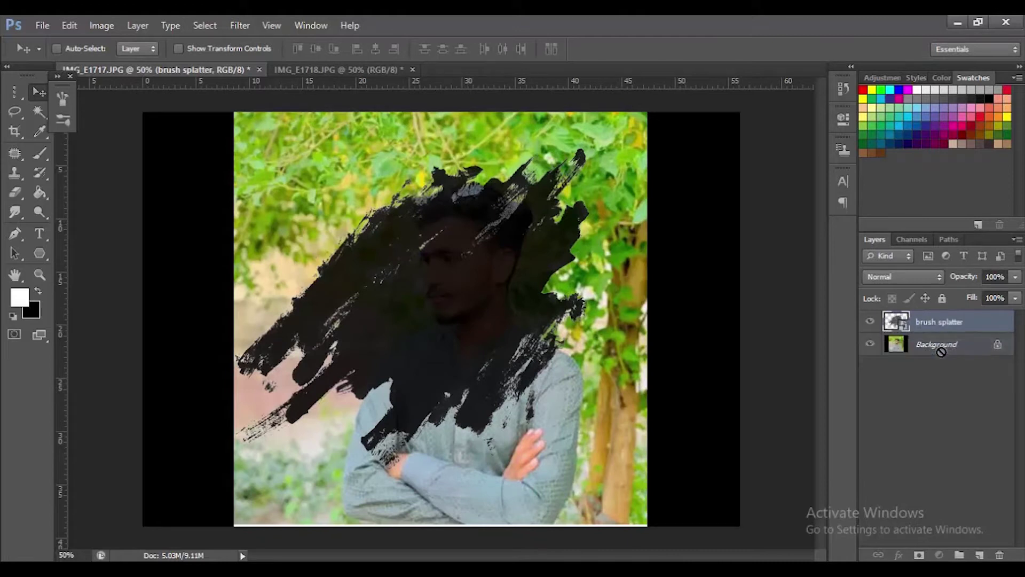
double_click(1001, 347)
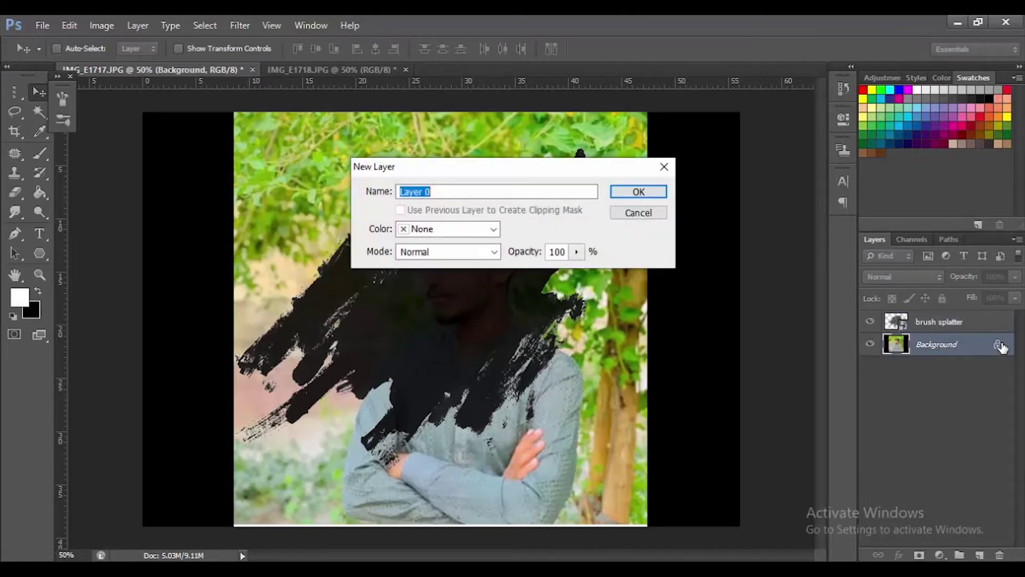
click(653, 193)
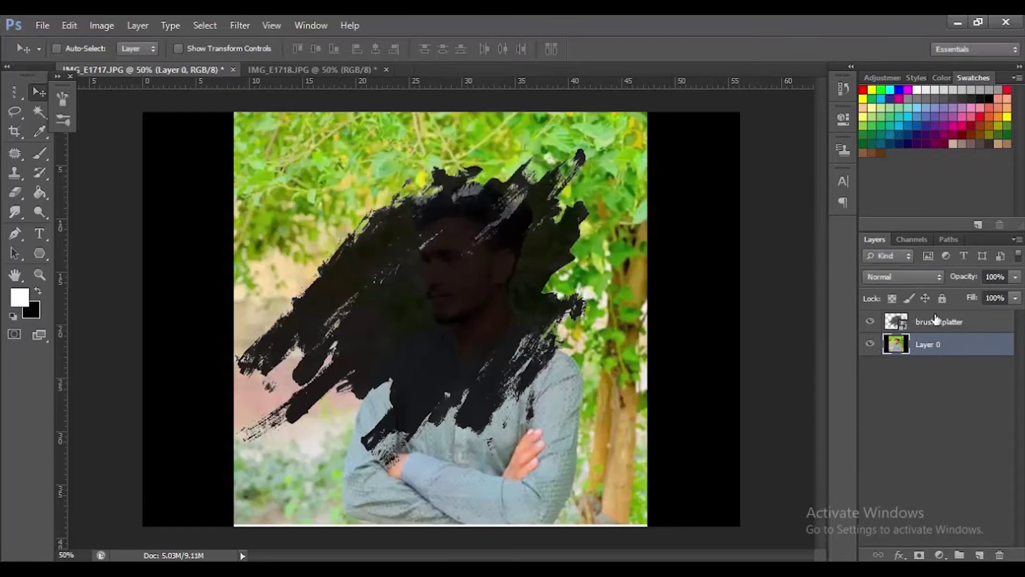
drag(934, 323, 934, 346)
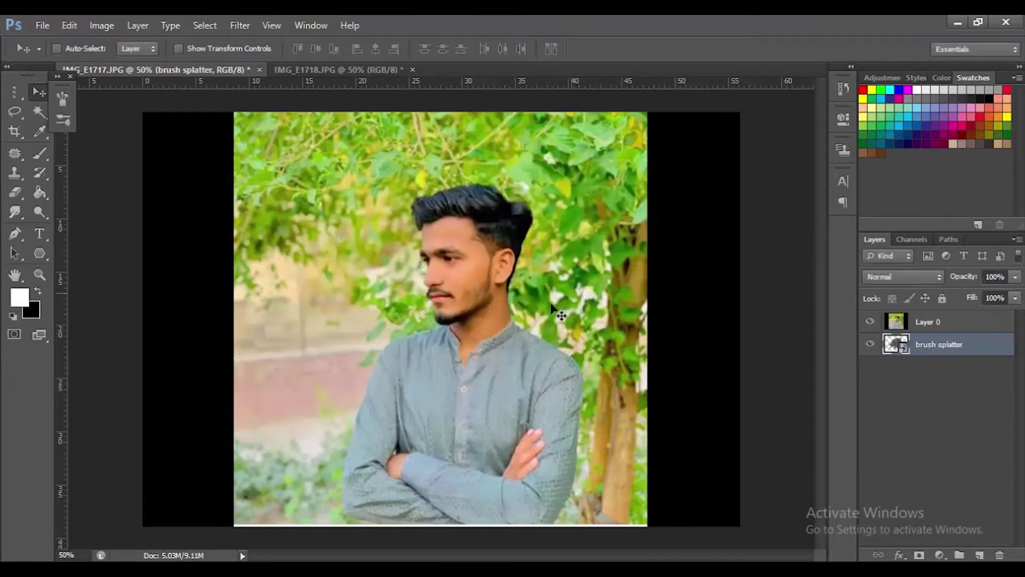
Clip Layer 0 to the brush splatter layer with a clipping mask
click(923, 326)
right_click(924, 326)
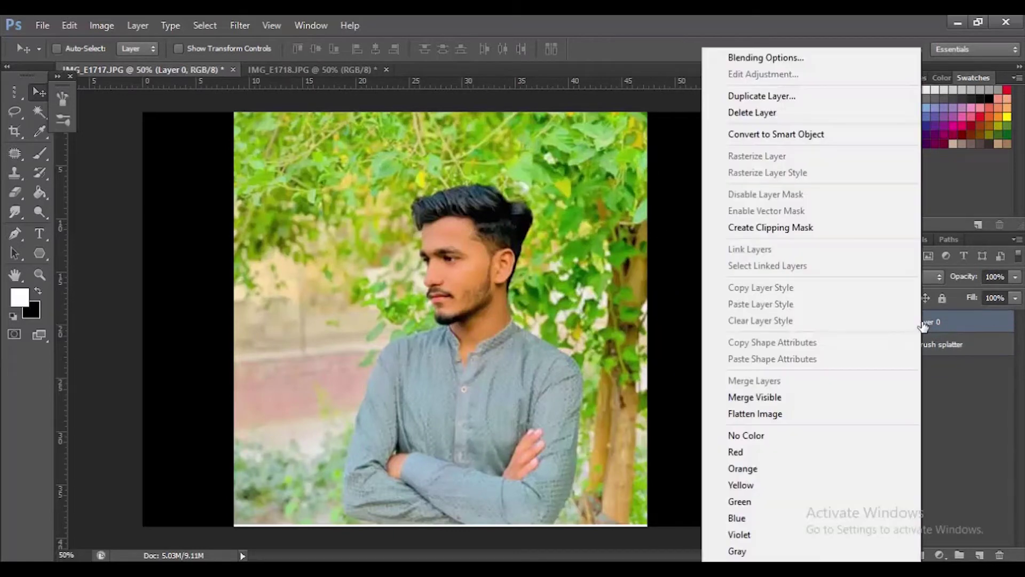
click(819, 234)
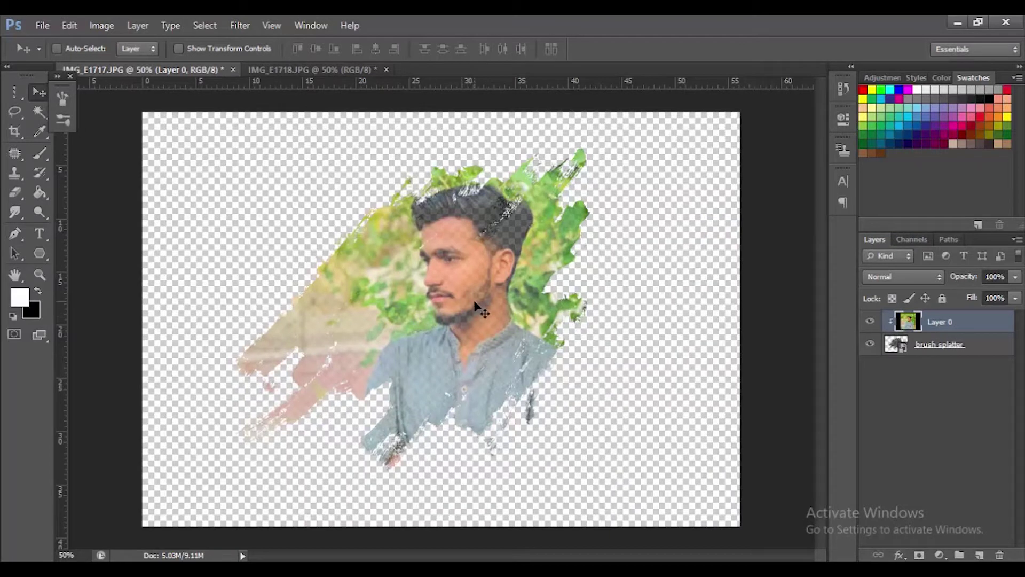
Shift the clipped photo slightly down and to the left within the splatter shape, keeping its scale at 100%
drag(473, 308, 477, 301)
key(ctrl+t)
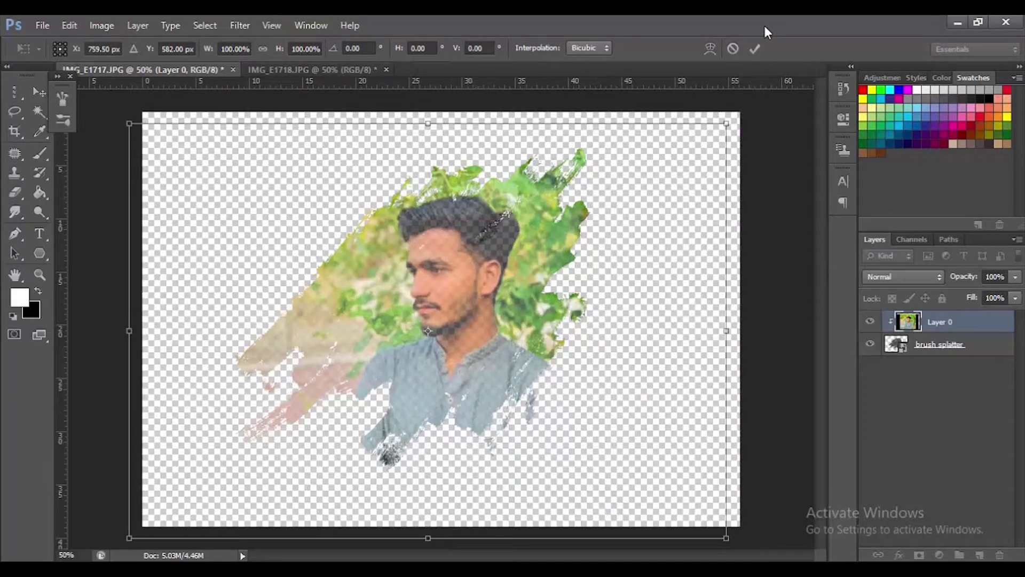
click(755, 49)
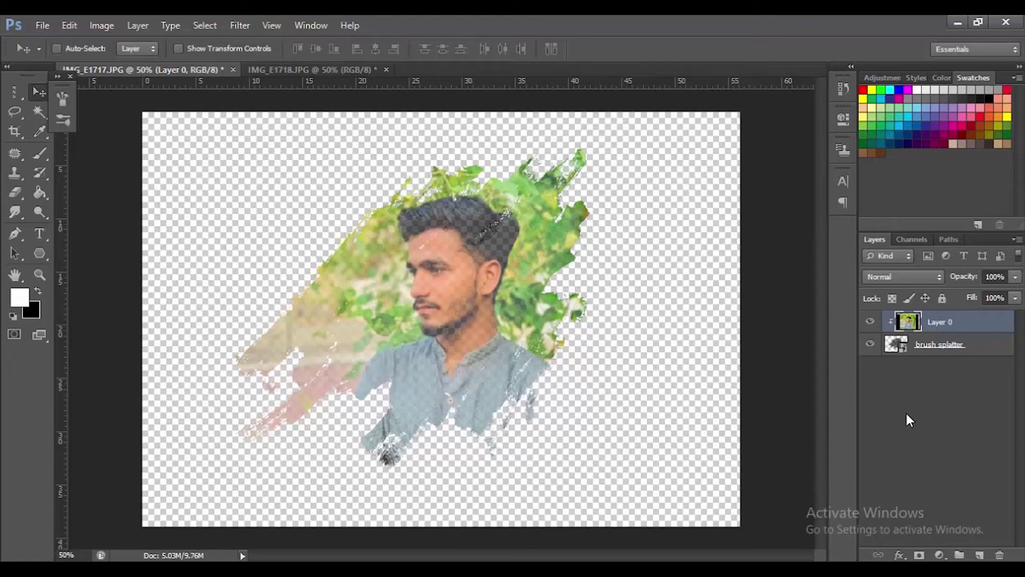
Create a new empty layer above Layer 0 and enable a Gradient Overlay style on it
click(980, 555)
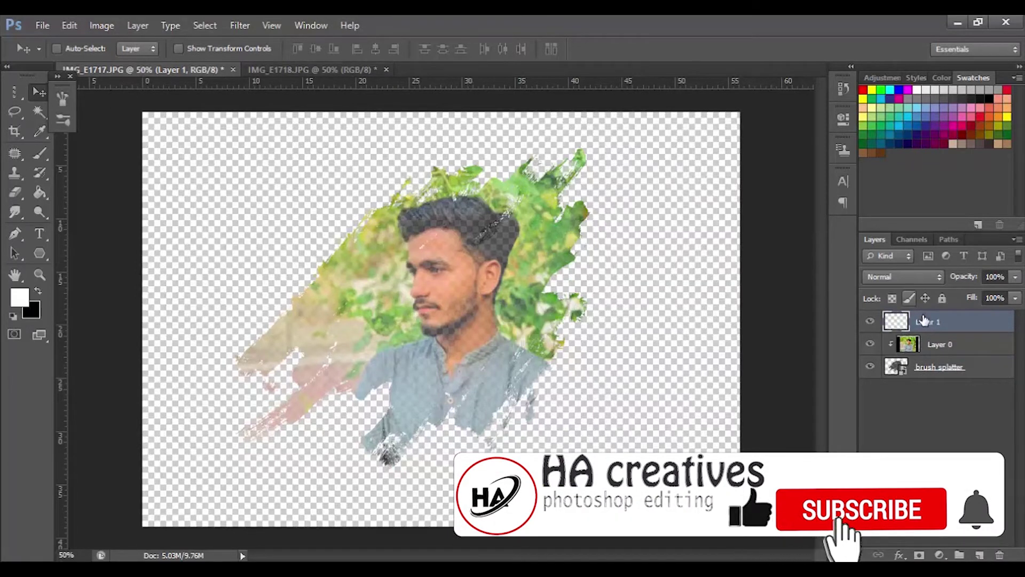
right_click(924, 320)
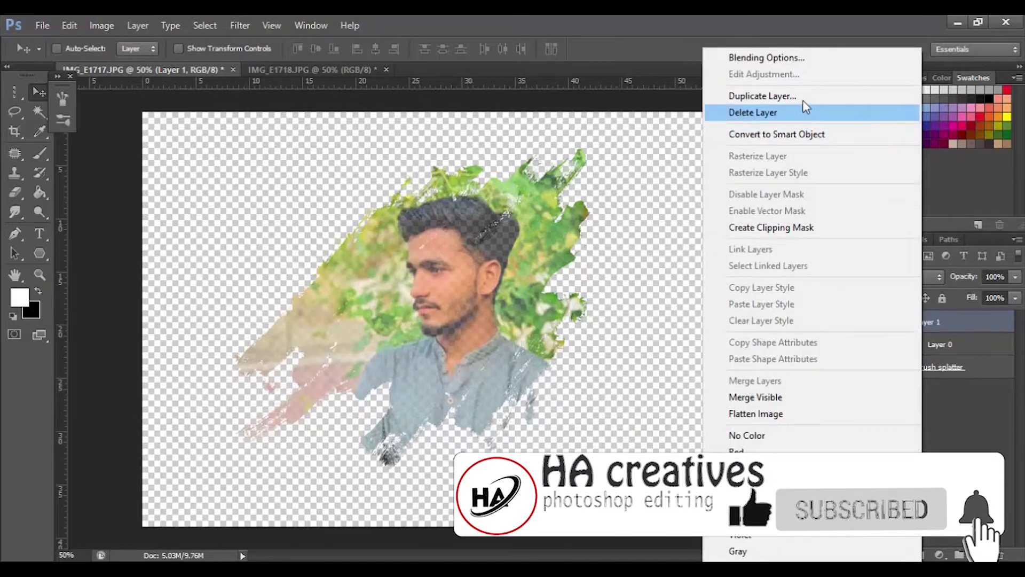
click(801, 63)
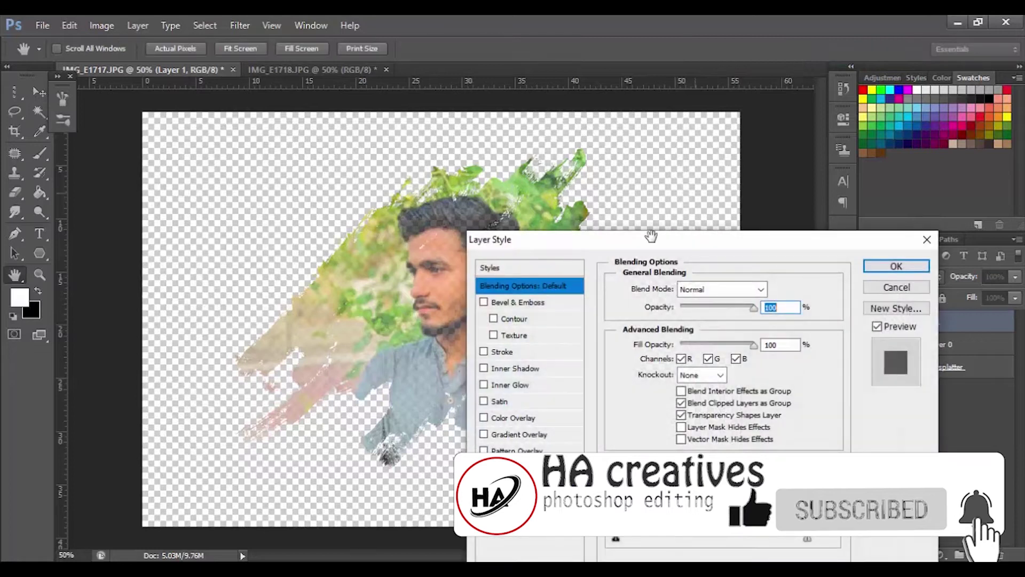
click(513, 434)
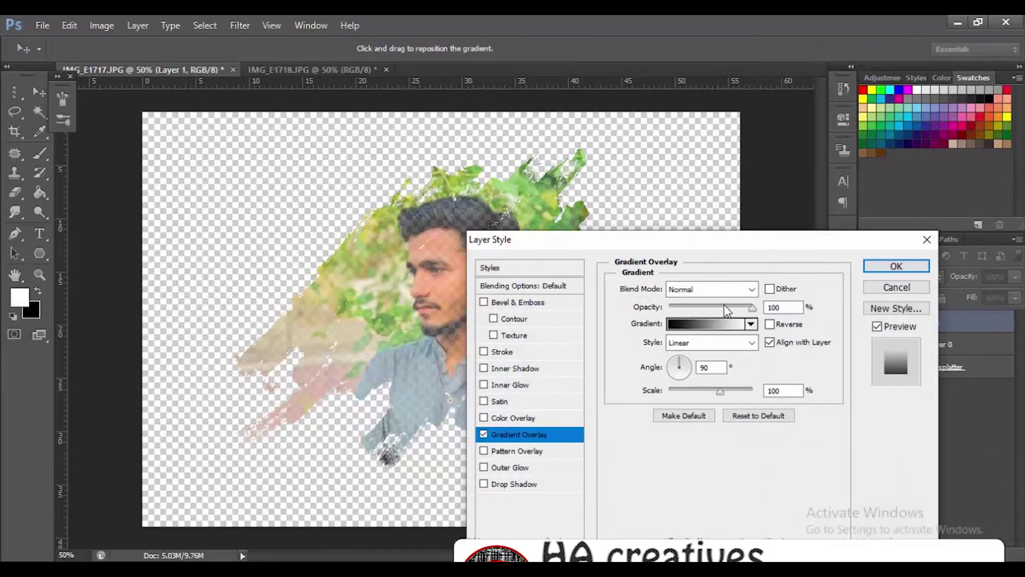
Change the overlay gradient's black color stop to pure green (RGB 0, 255, 0), keeping the white end
click(726, 326)
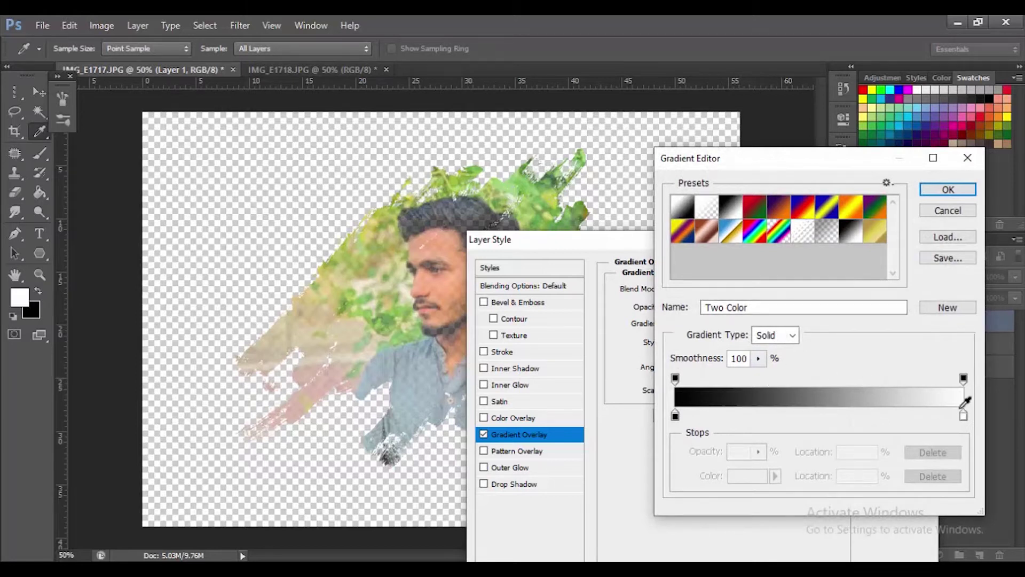
click(676, 415)
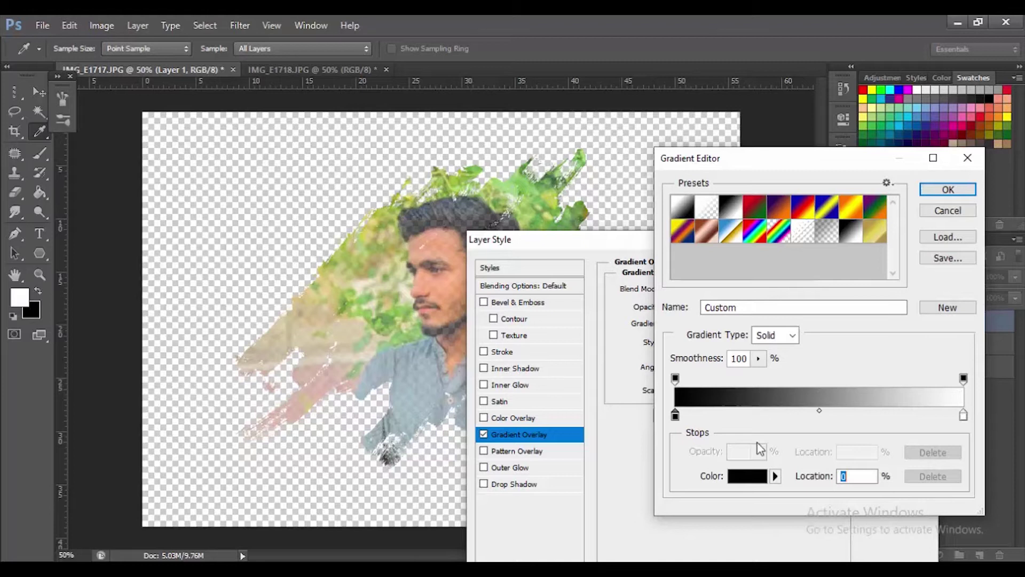
click(745, 481)
click(882, 90)
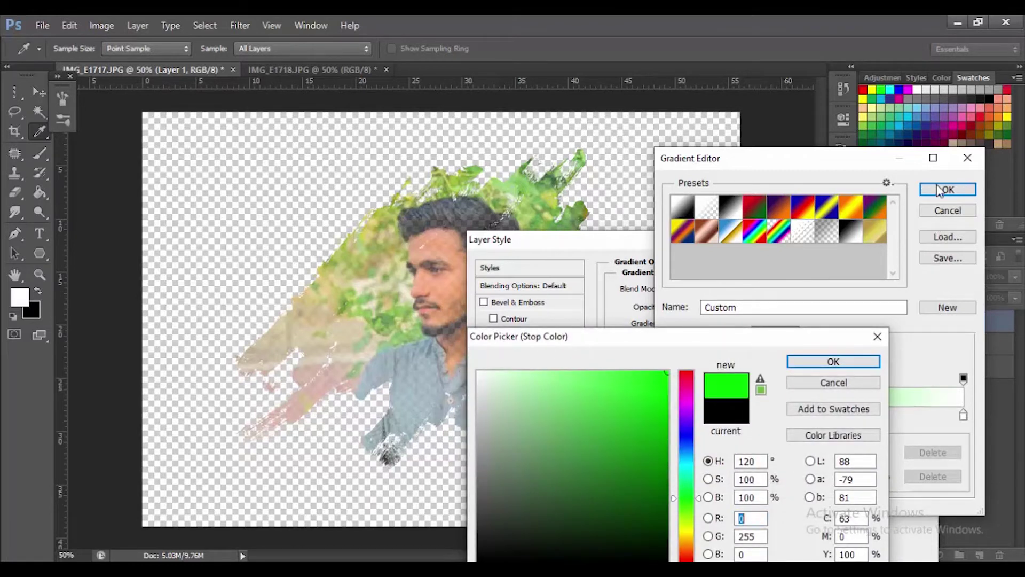
click(827, 362)
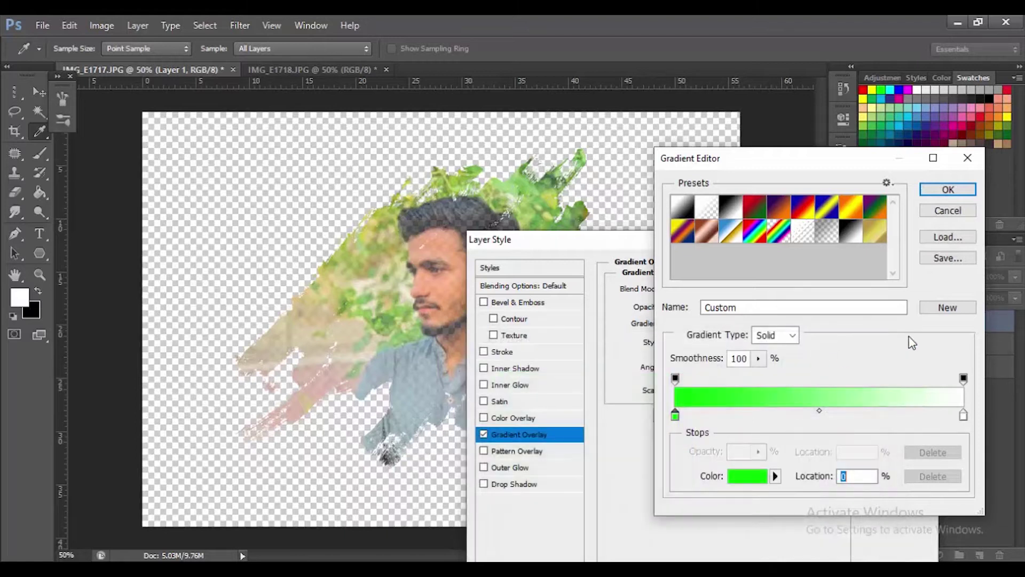
click(933, 192)
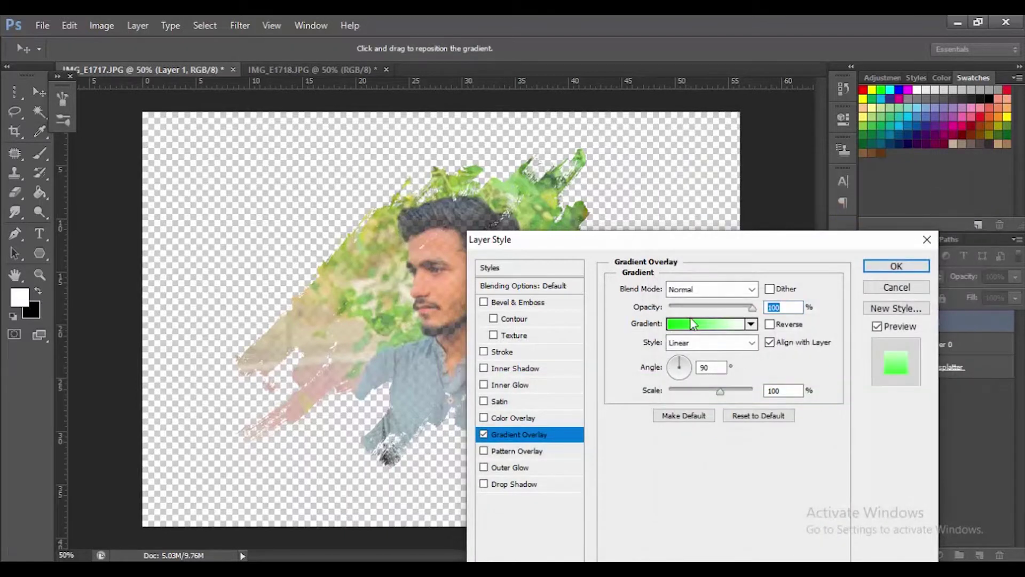
Set the Gradient Overlay to Radial style, reversed, with a 50° angle, and apply the layer style
click(752, 342)
click(732, 369)
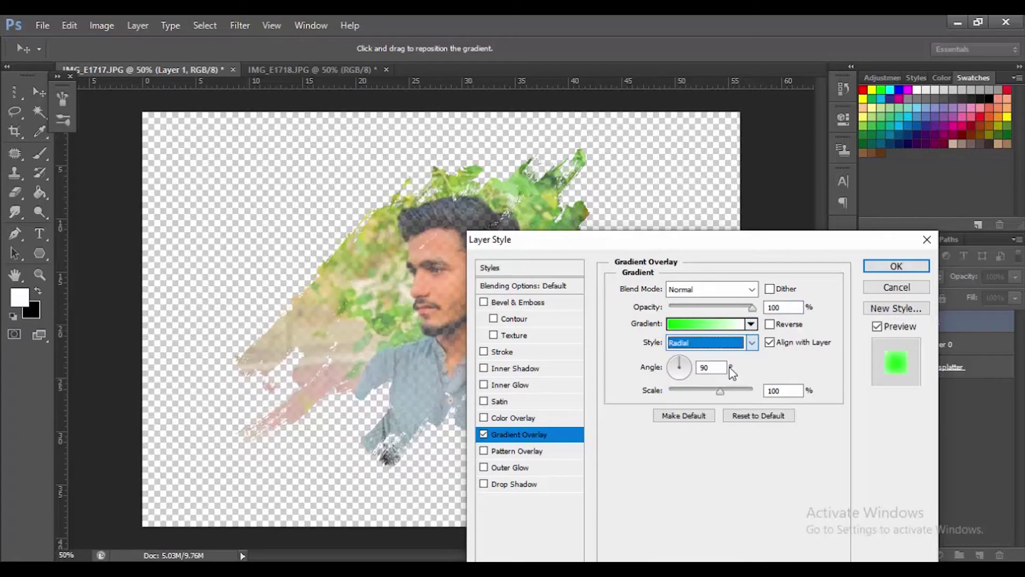
click(770, 324)
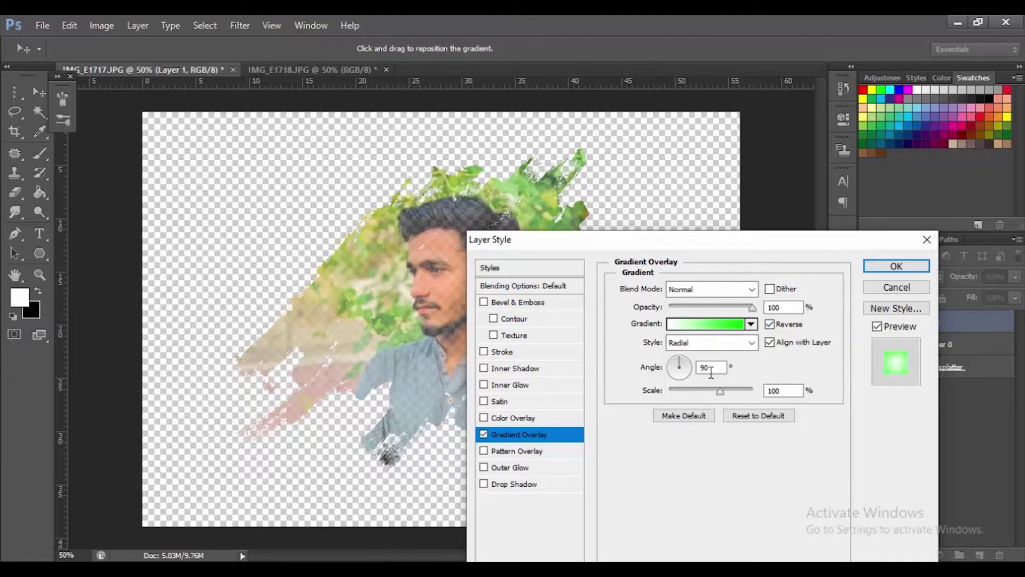
click(659, 368)
text(50)
click(897, 266)
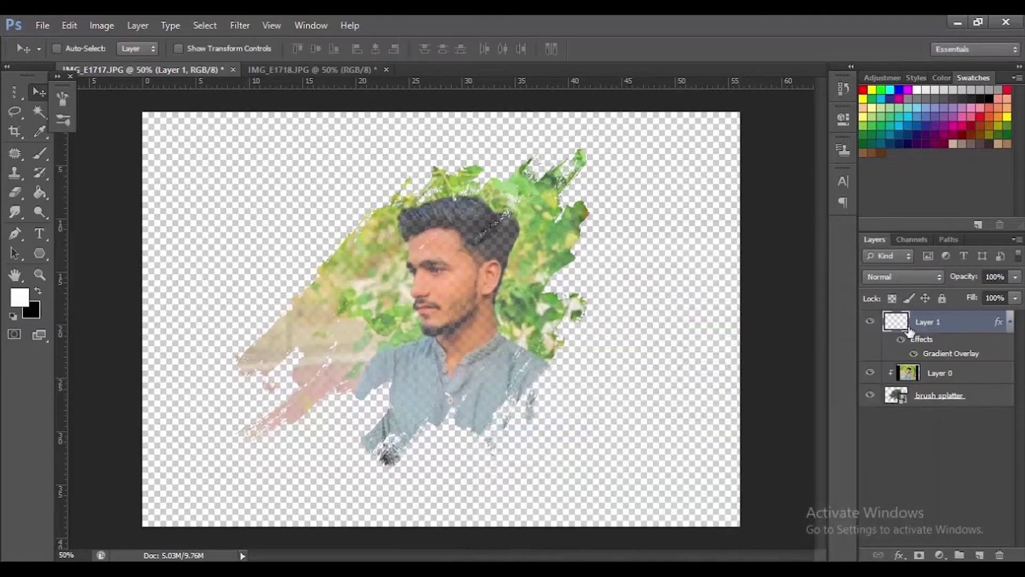
Move Layer 1 beneath the brush splatter layer and fill it with the black background color
drag(929, 337, 930, 409)
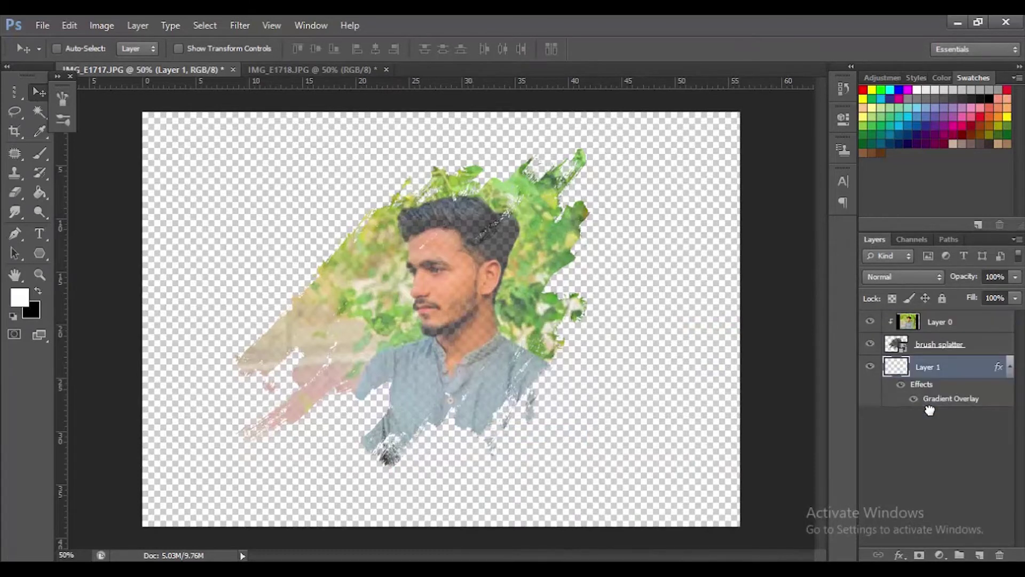
key(ctrl+BackSpace)
Merge Layer 0 with the brush splatter layer and nudge the merged portrait slightly downward
click(970, 343)
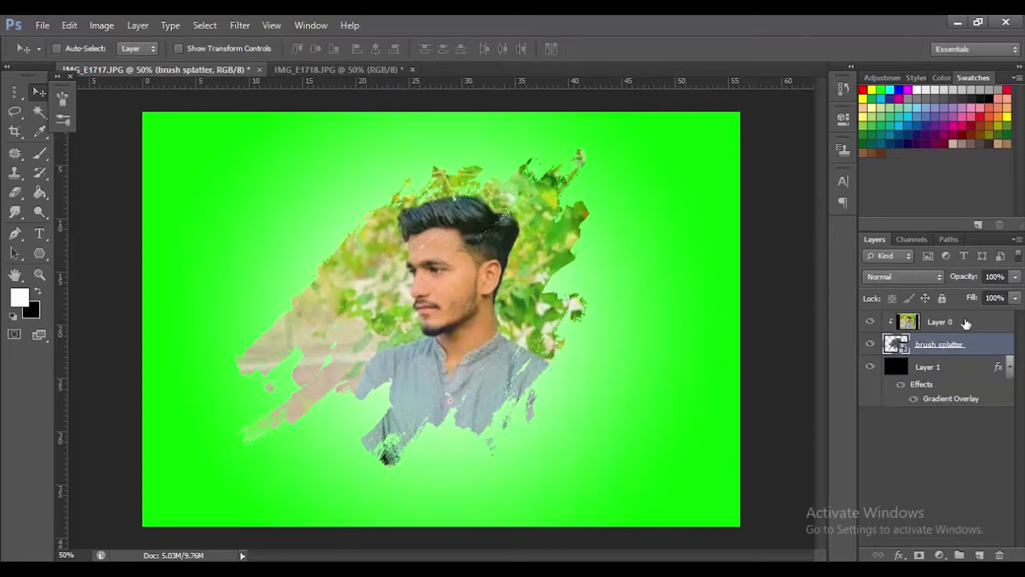
shift+click(967, 322)
key(ctrl+e)
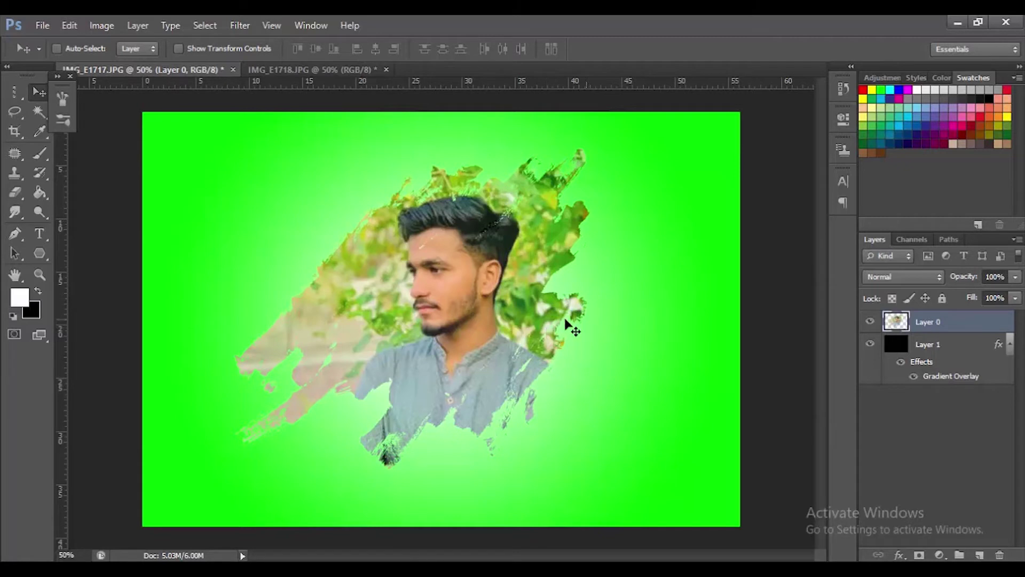
mouse_move(437, 283)
mouse_down()
mouse_move(435, 303)
mouse_move(439, 294)
mouse_up()
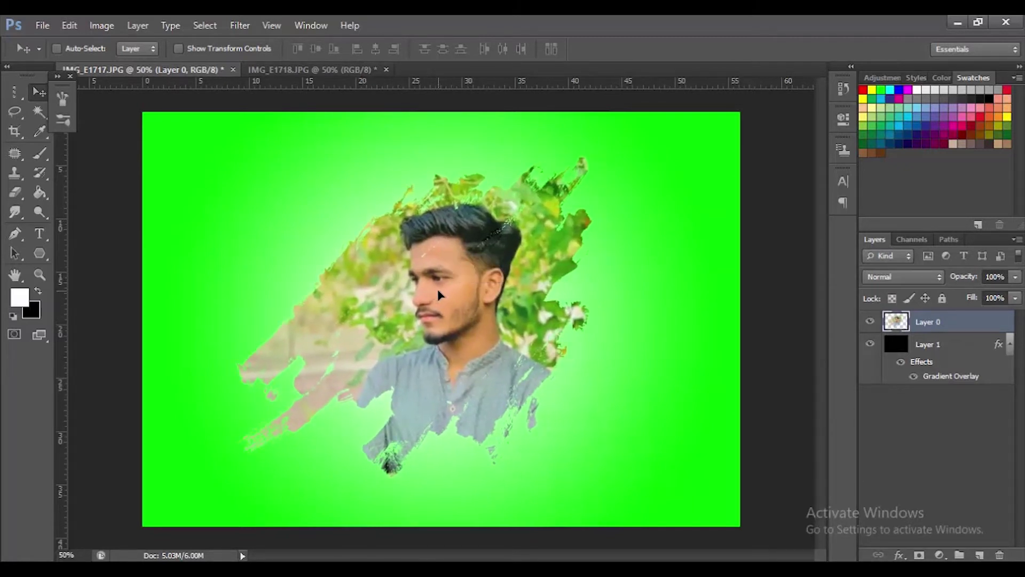
Change the green color stop of Layer 1's Gradient Overlay to yellowish green (RGB 90, 255, 0) and apply the layer style
click(907, 346)
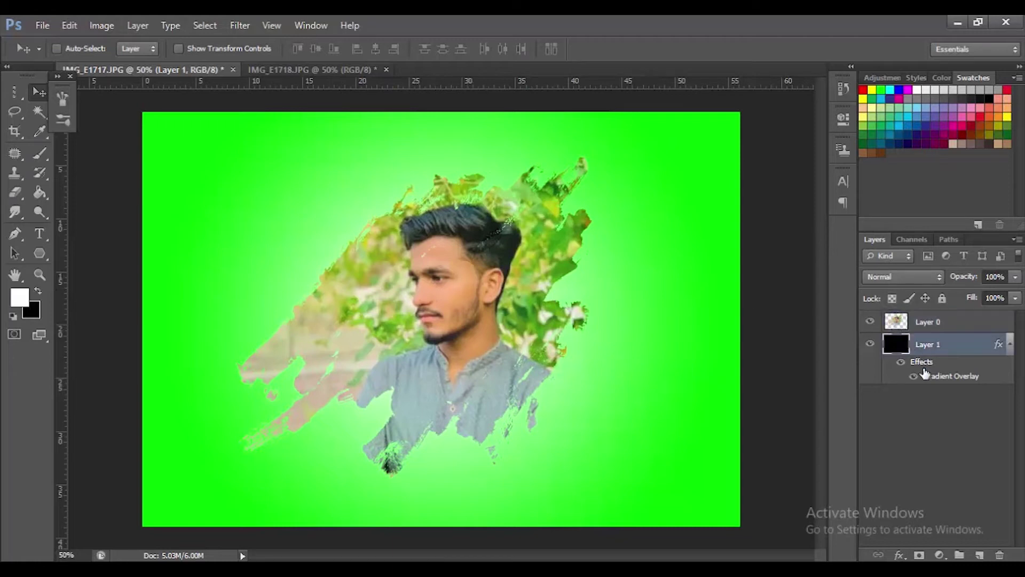
double_click(942, 377)
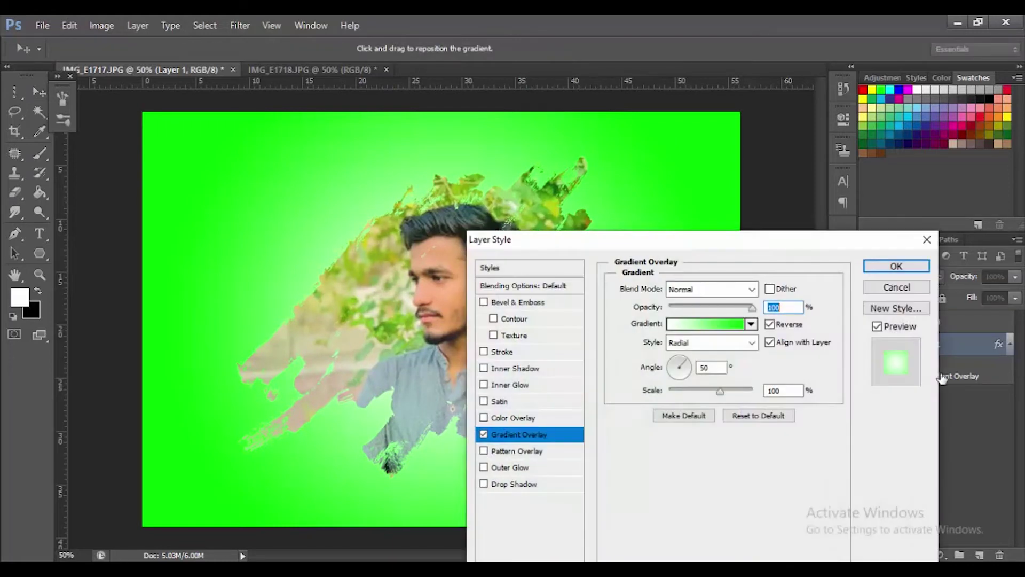
click(751, 324)
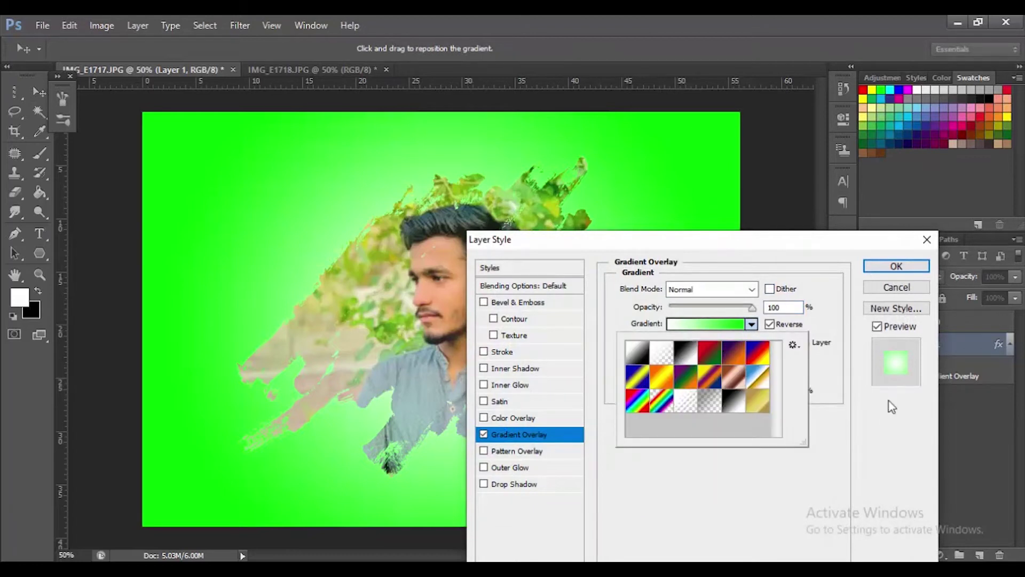
key(Escape)
click(713, 325)
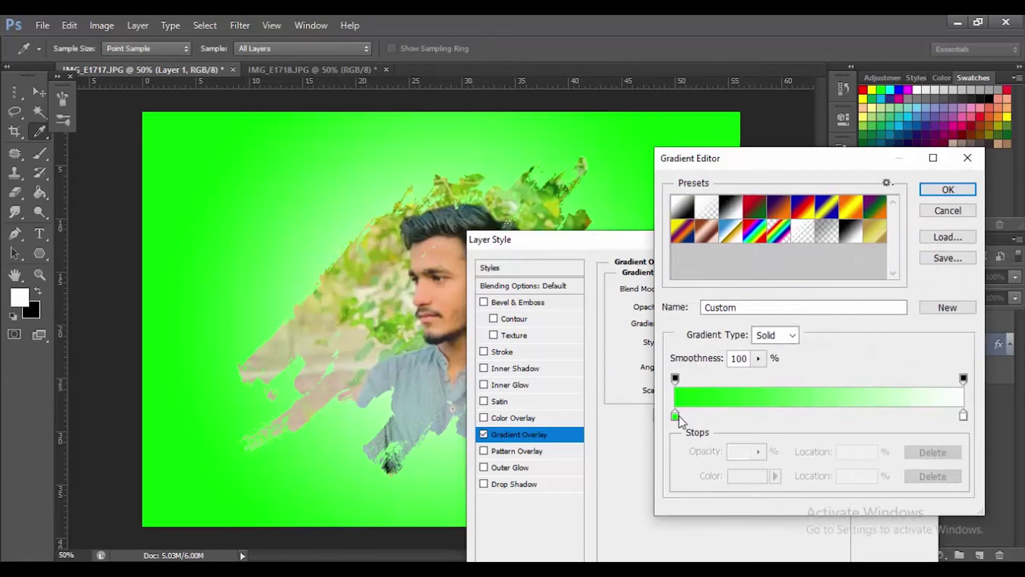
click(676, 416)
click(736, 477)
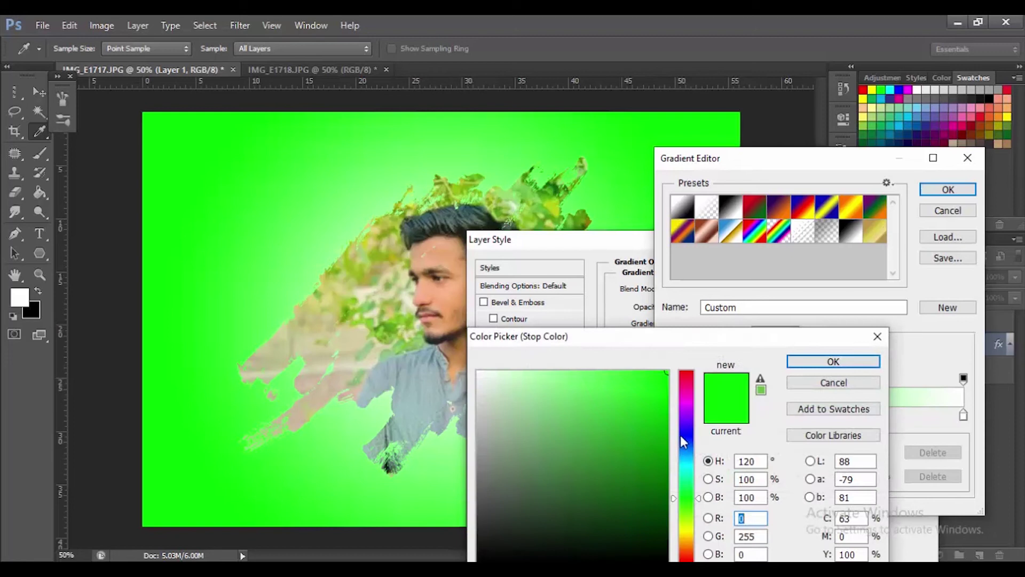
click(685, 432)
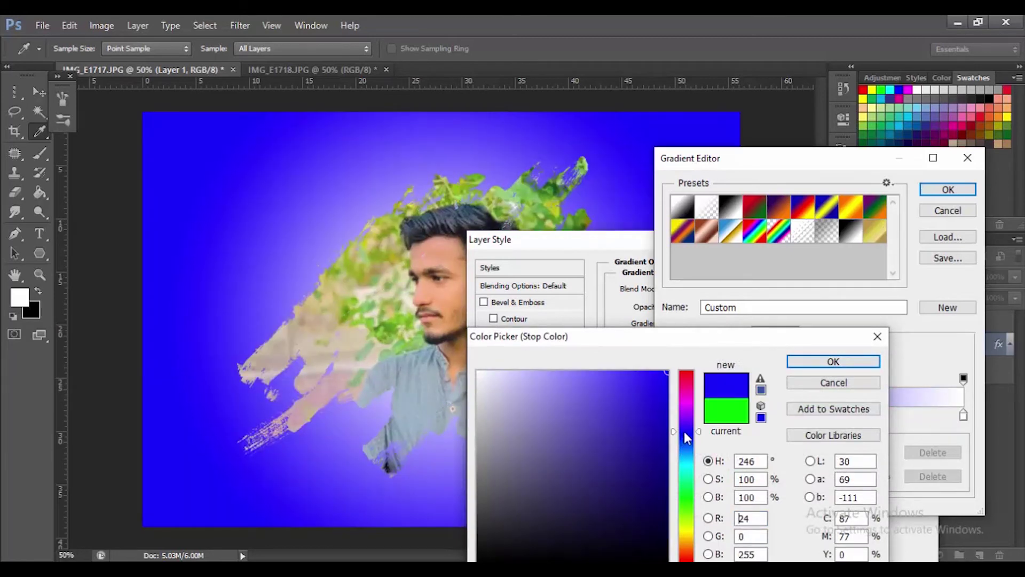
click(688, 410)
key(Tab)
click(689, 377)
drag(688, 378, 691, 511)
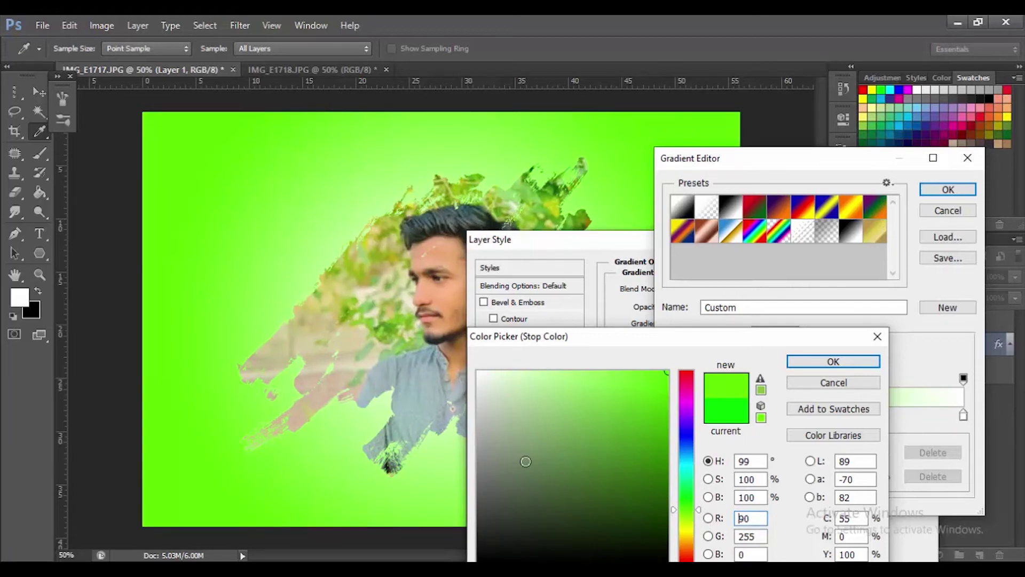
click(813, 364)
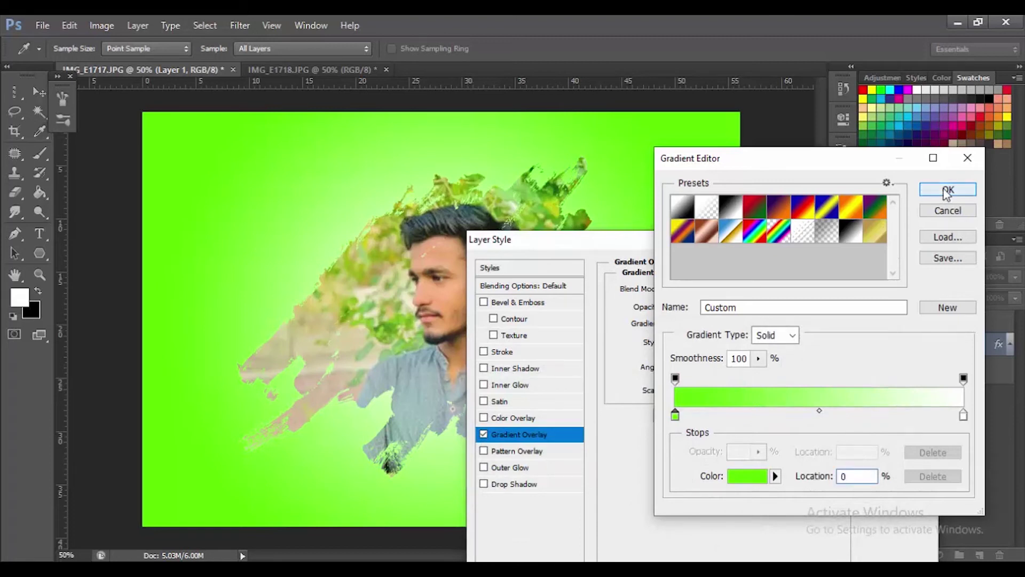
click(948, 189)
click(897, 264)
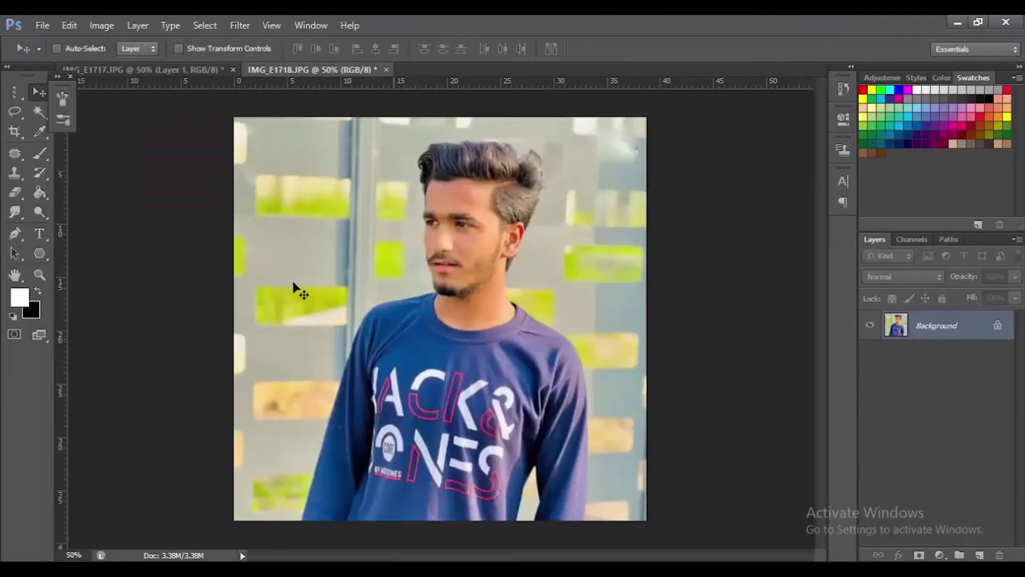
Widen the IMG_E1718.JPG canvas evenly on both sides with the Crop tool, then convert its Background into Layer 0
click(13, 131)
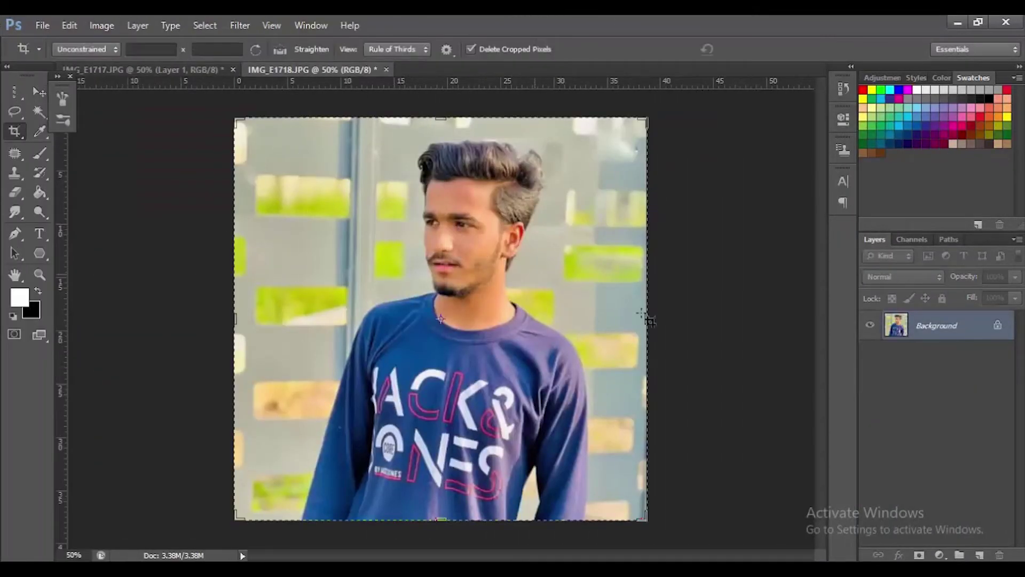
drag(648, 319, 689, 318)
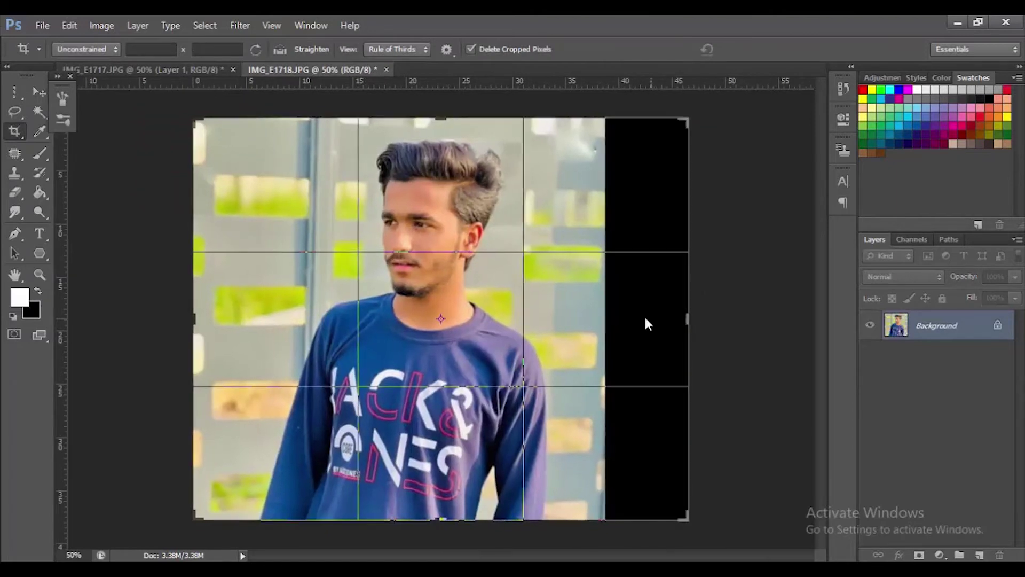
drag(192, 323, 151, 319)
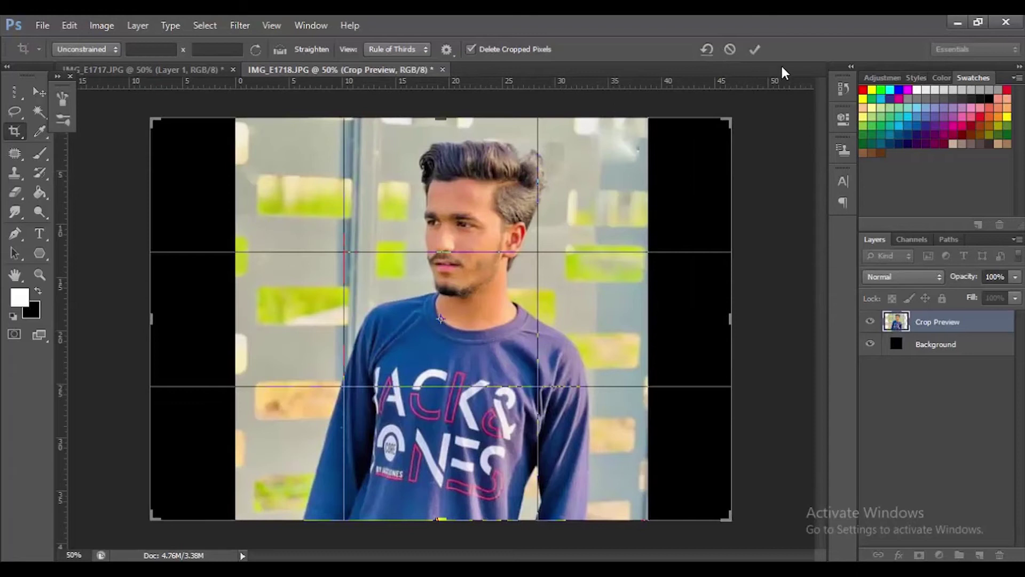
click(757, 47)
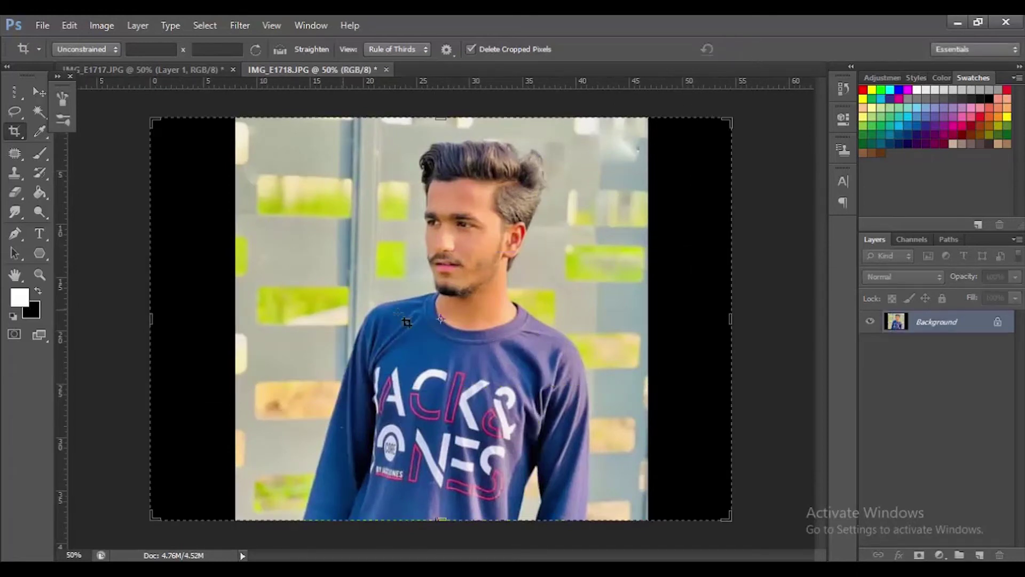
double_click(997, 322)
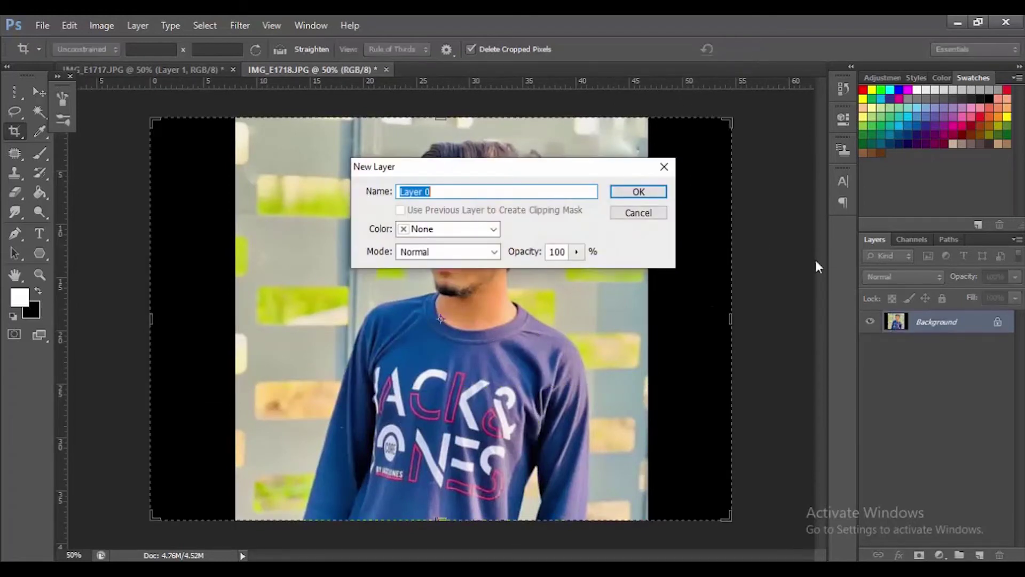
click(635, 192)
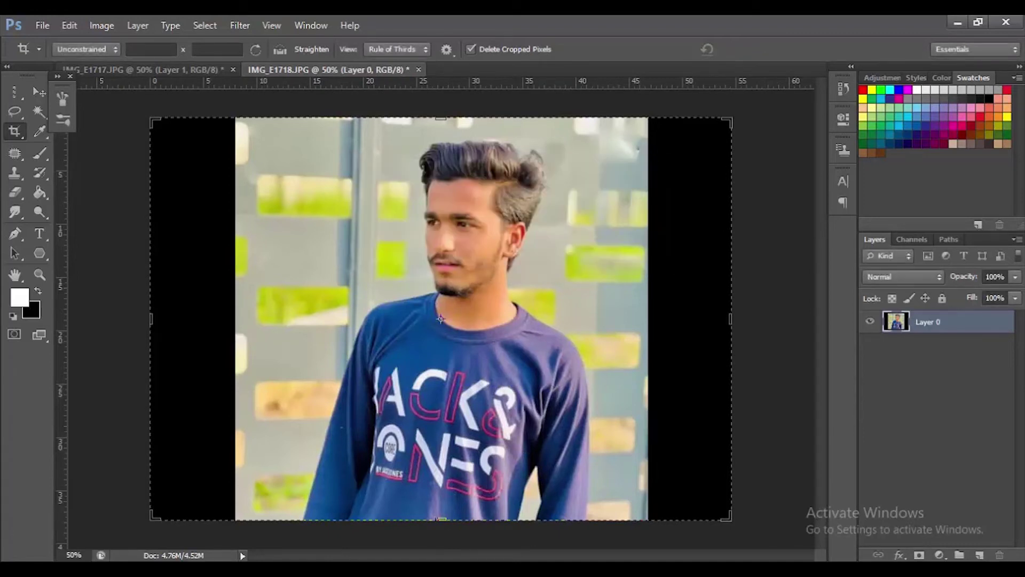
Place the black-paint-brush-splash PNG into the photo document and scale it to about 183%, roughly centered on the canvas
click(959, 21)
mouse_move(932, 120)
mouse_down()
mouse_move(868, 159)
mouse_move(662, 353)
mouse_move(517, 468)
mouse_move(495, 508)
mouse_move(477, 515)
mouse_move(473, 558)
mouse_move(476, 361)
mouse_up()
drag(474, 287, 474, 287)
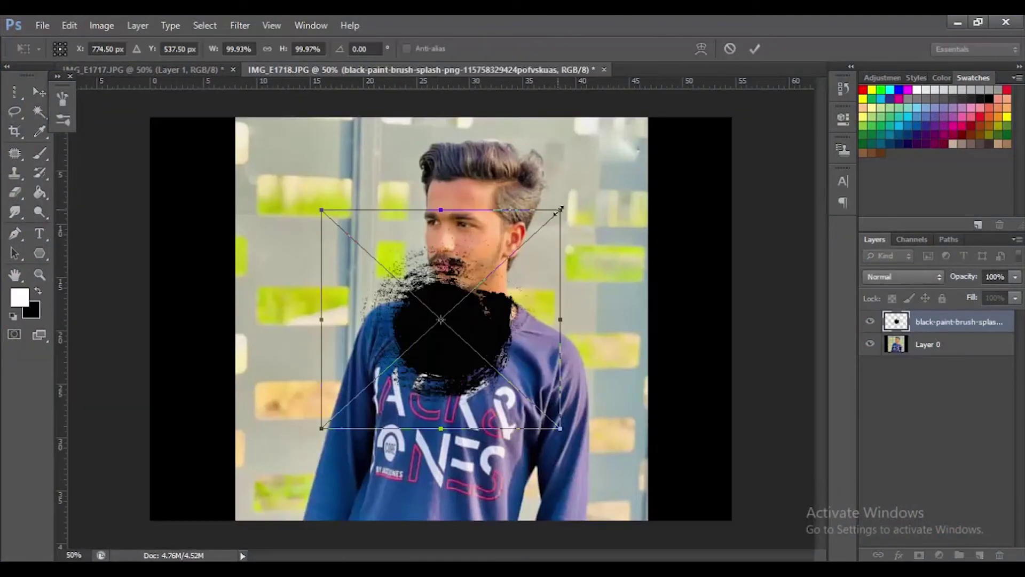
drag(563, 210, 673, 109)
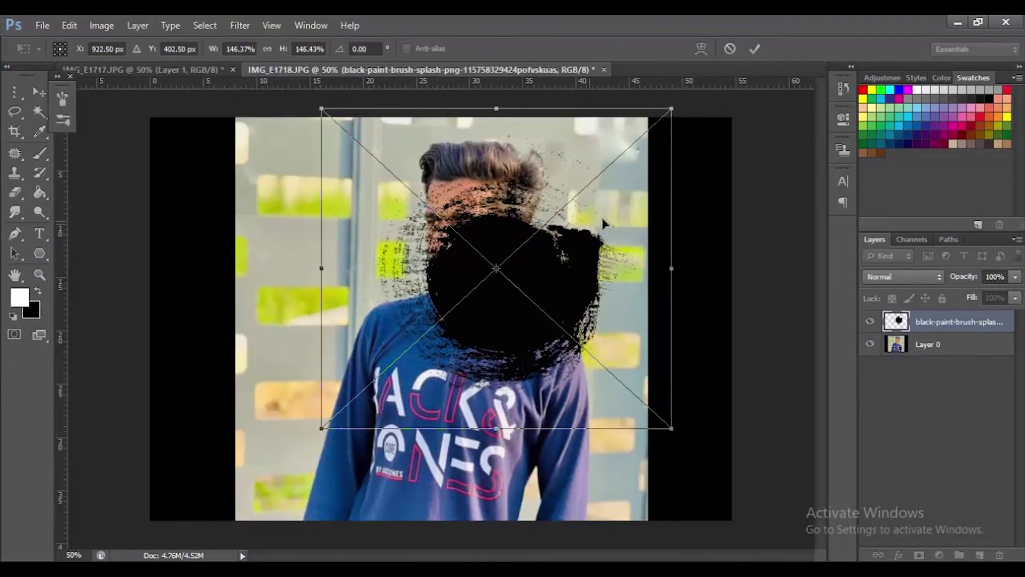
drag(617, 214, 600, 213)
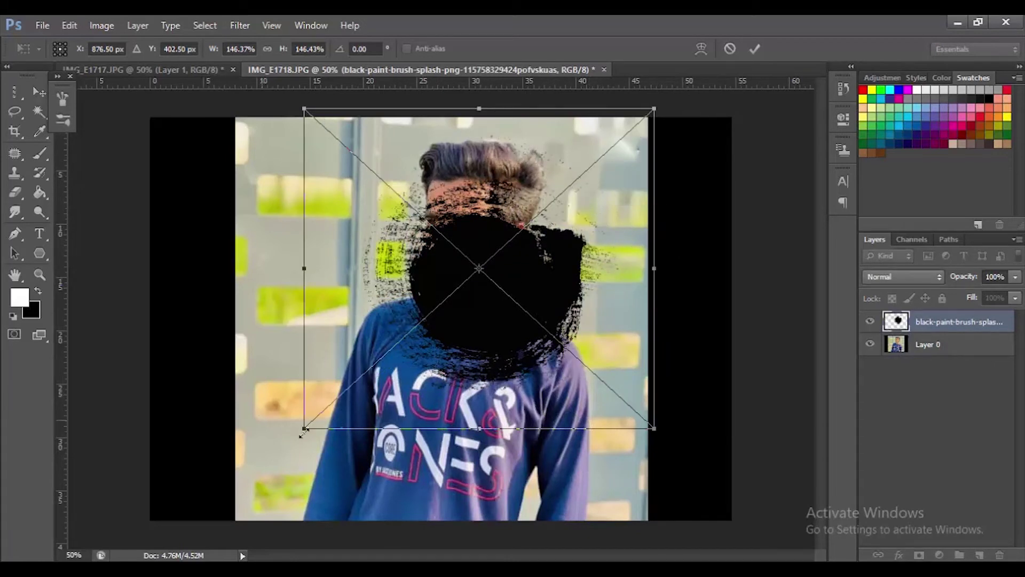
drag(304, 428, 250, 477)
drag(243, 485, 219, 513)
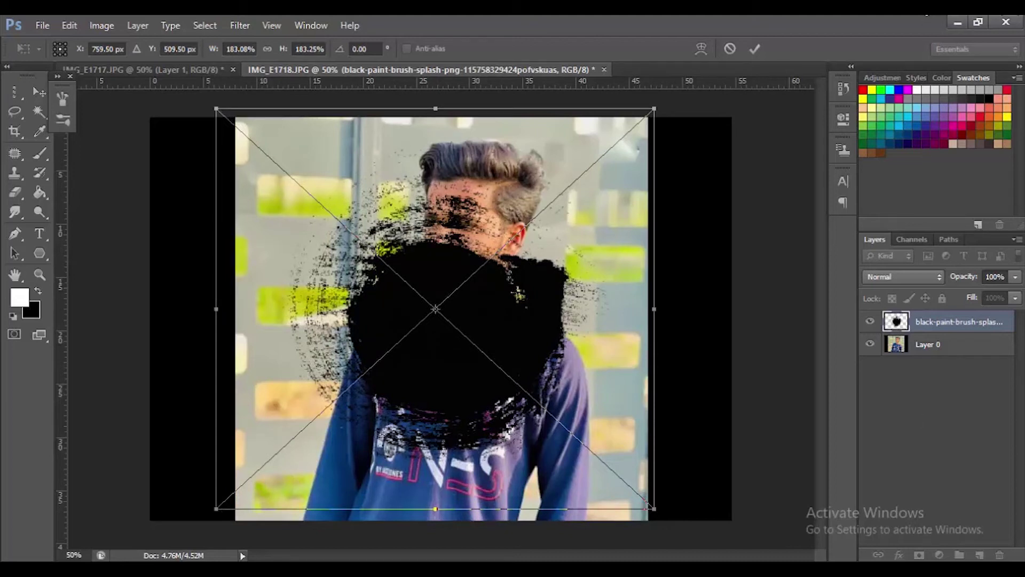
click(753, 48)
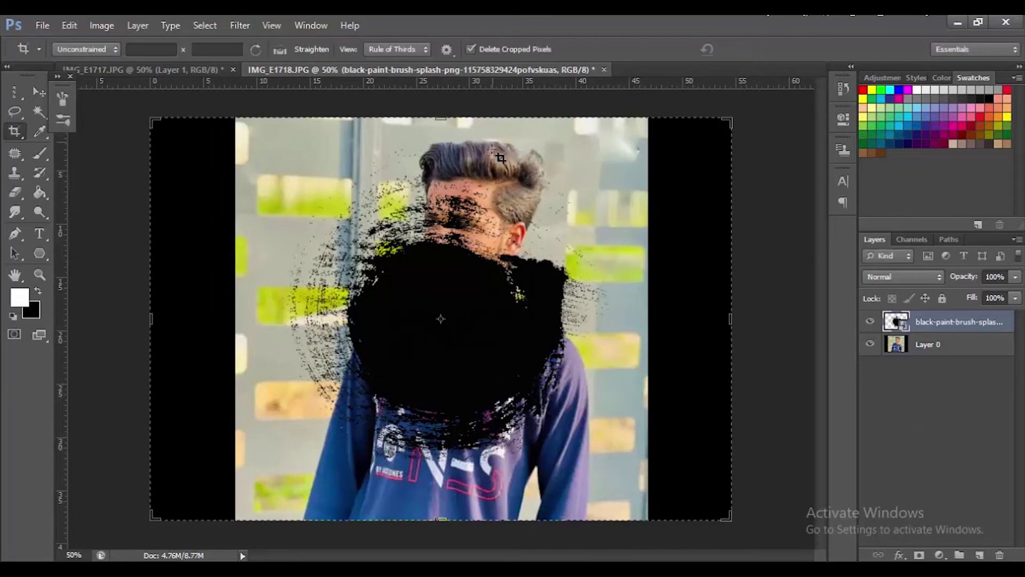
Move the paint splash layer beneath Layer 0 and clip Layer 0 to it with a clipping mask
drag(960, 330, 962, 349)
click(933, 320)
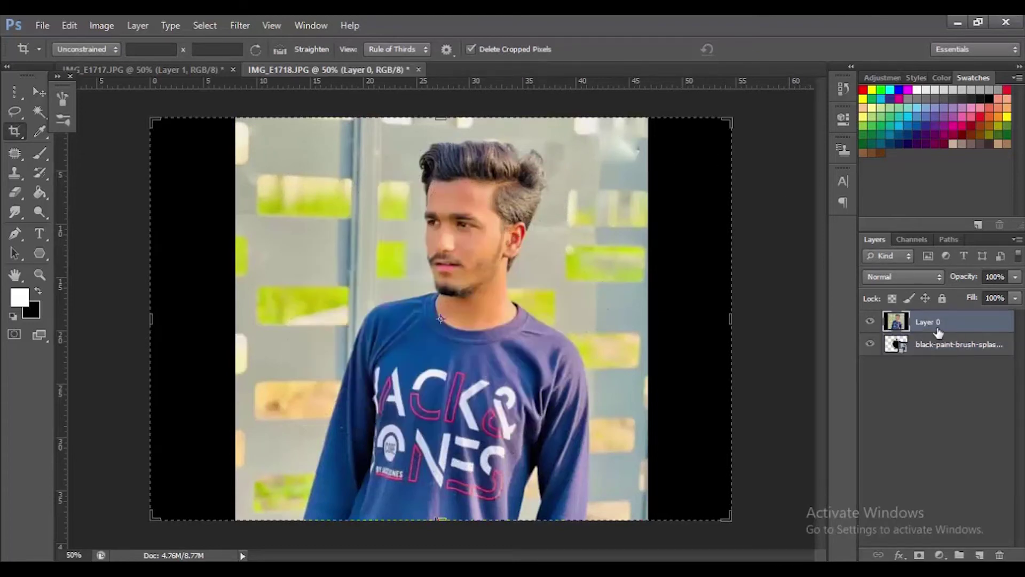
right_click(914, 324)
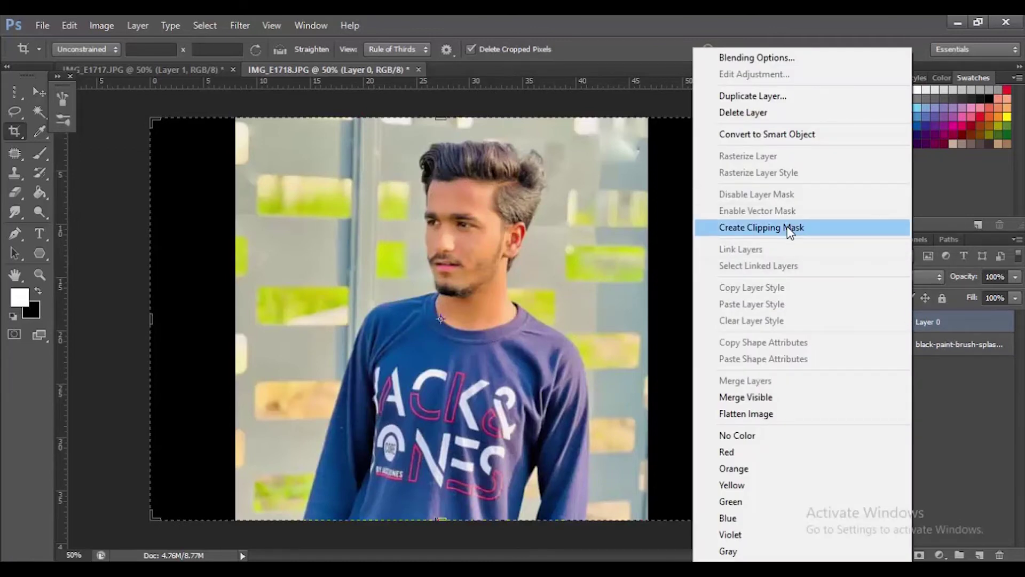
click(788, 227)
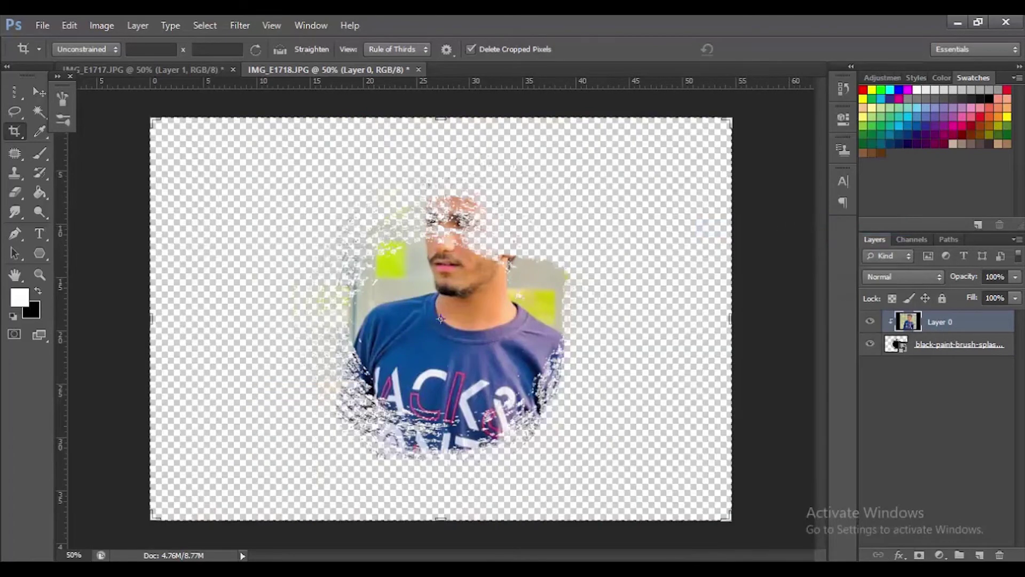
Shift the clipped photo down and to the left so the man's face sits inside the splash shape
click(40, 90)
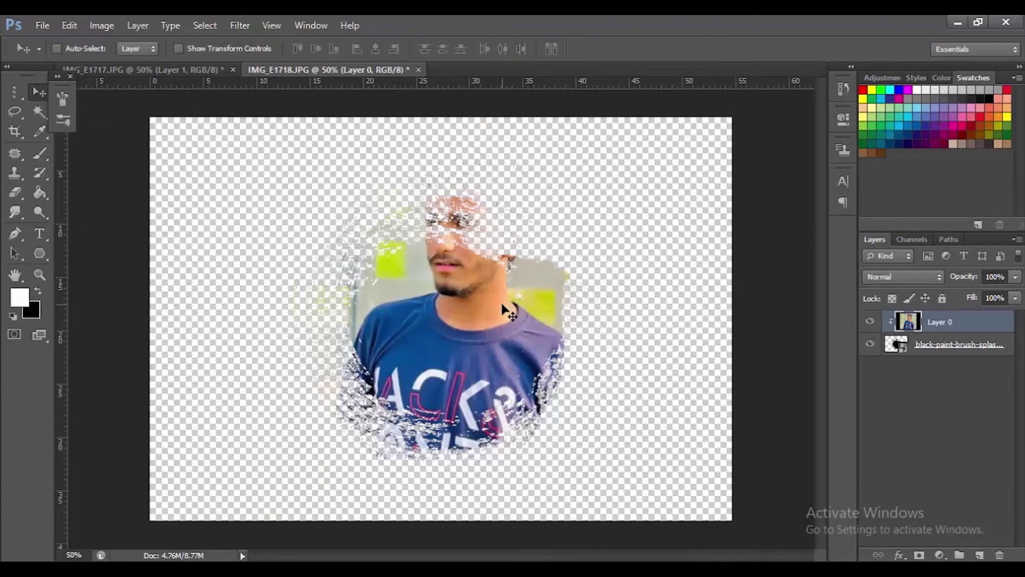
drag(447, 274, 439, 349)
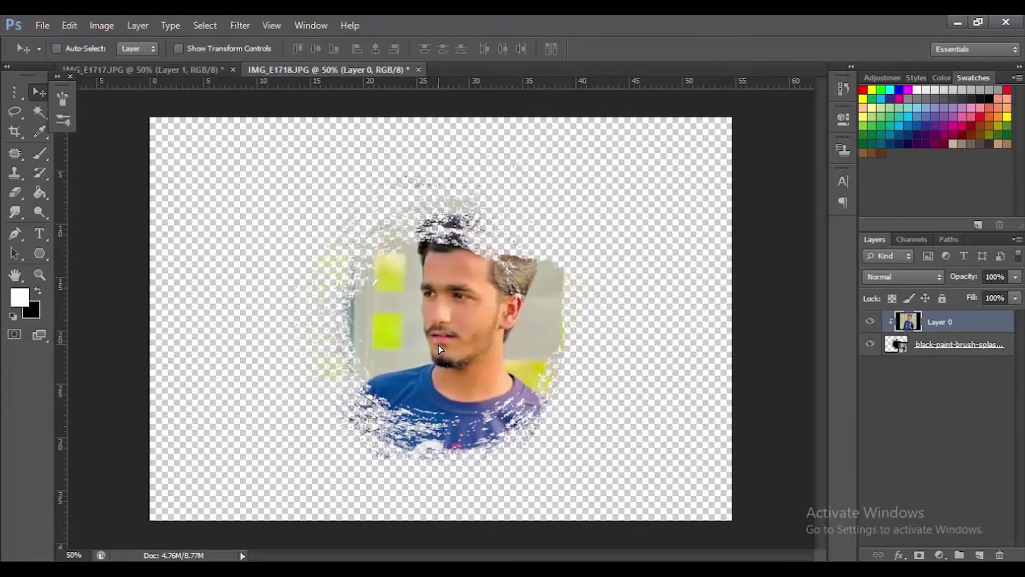
drag(479, 312, 441, 295)
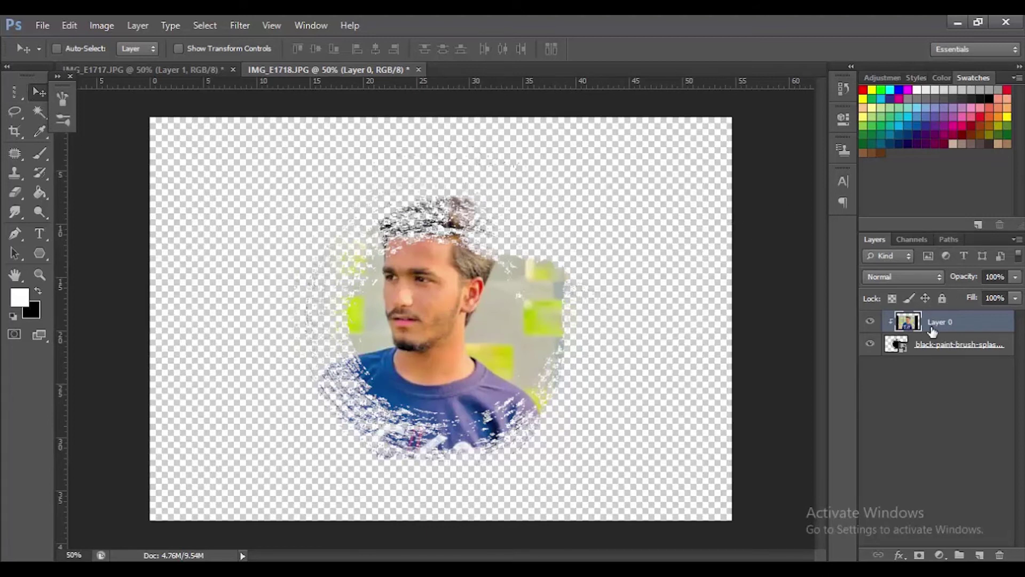
Add a new layer, fill it with the black background color, and move it below the splash layer
click(977, 556)
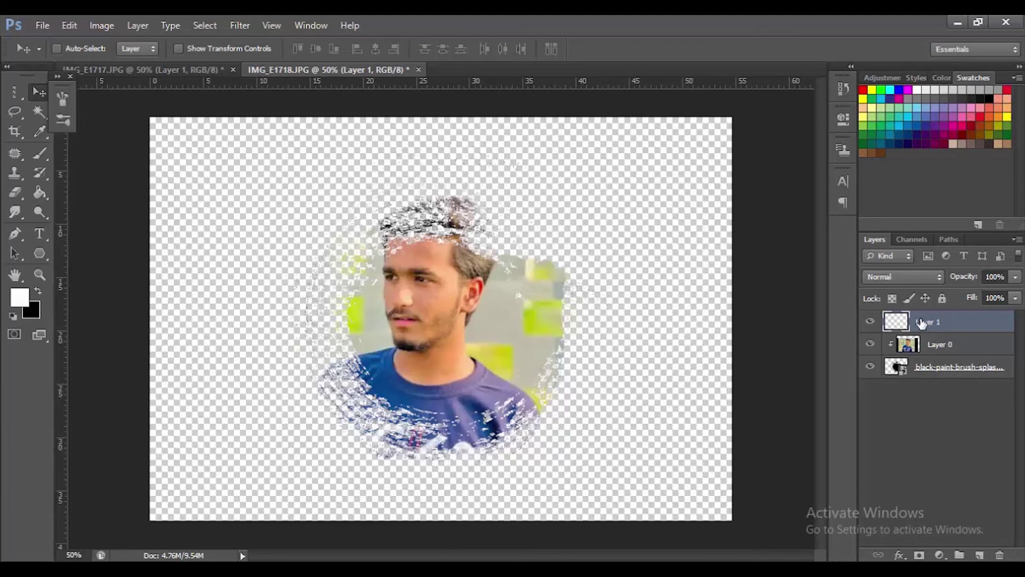
key(ctrl+BackSpace)
drag(922, 323, 920, 380)
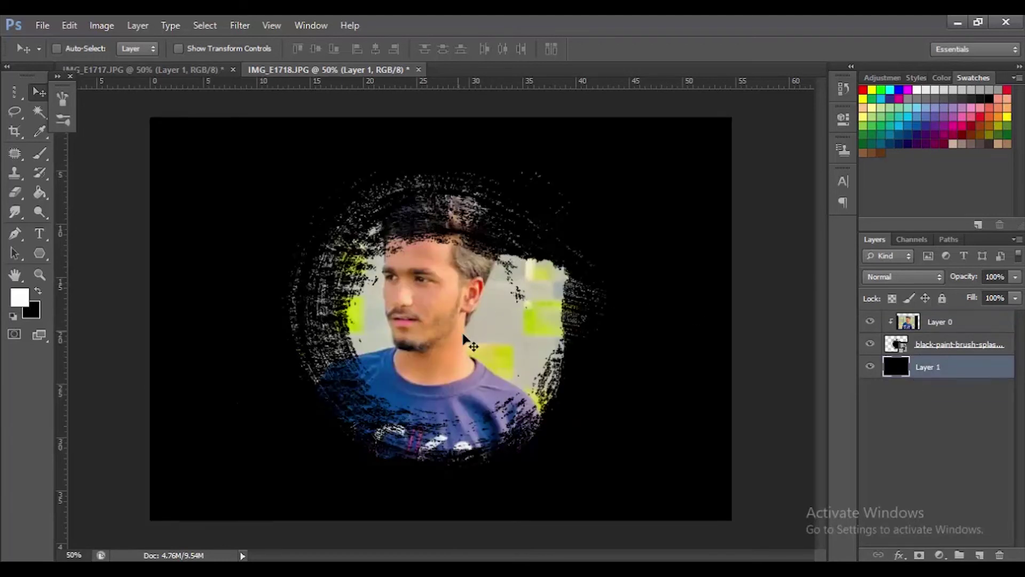
Add a Gradient Overlay effect to the black-filled Layer 1 through its blending options
right_click(960, 367)
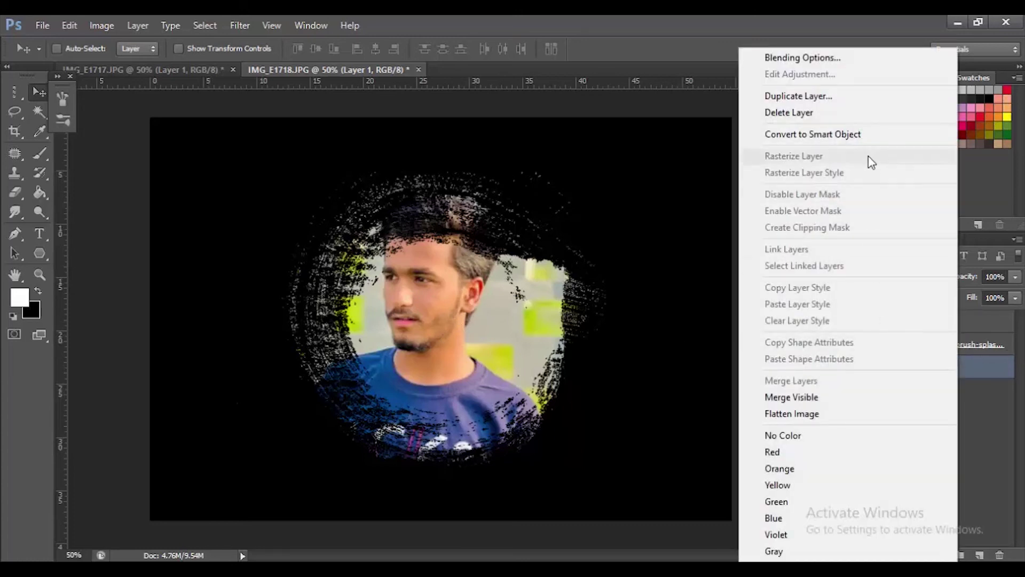
click(869, 65)
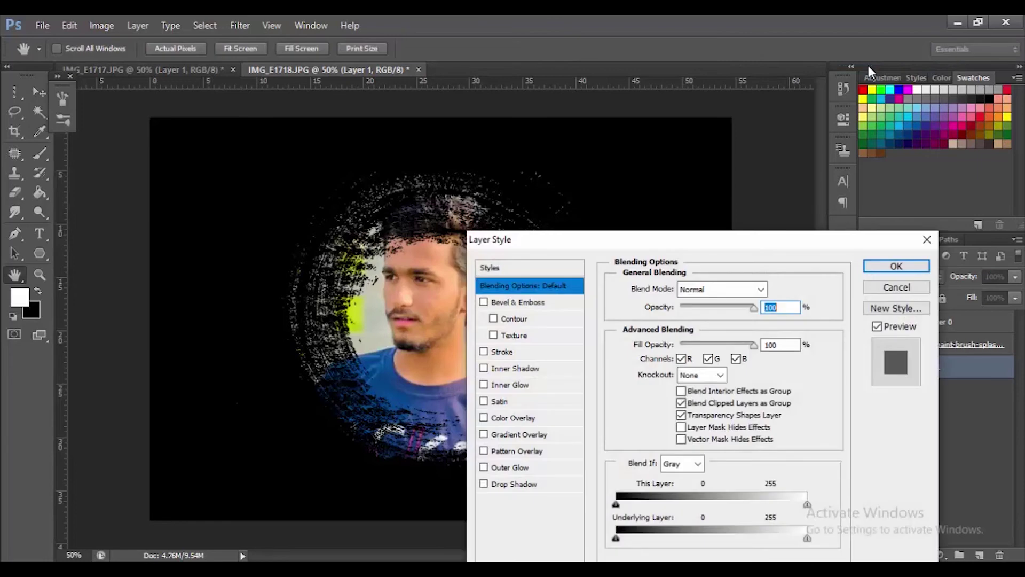
click(527, 436)
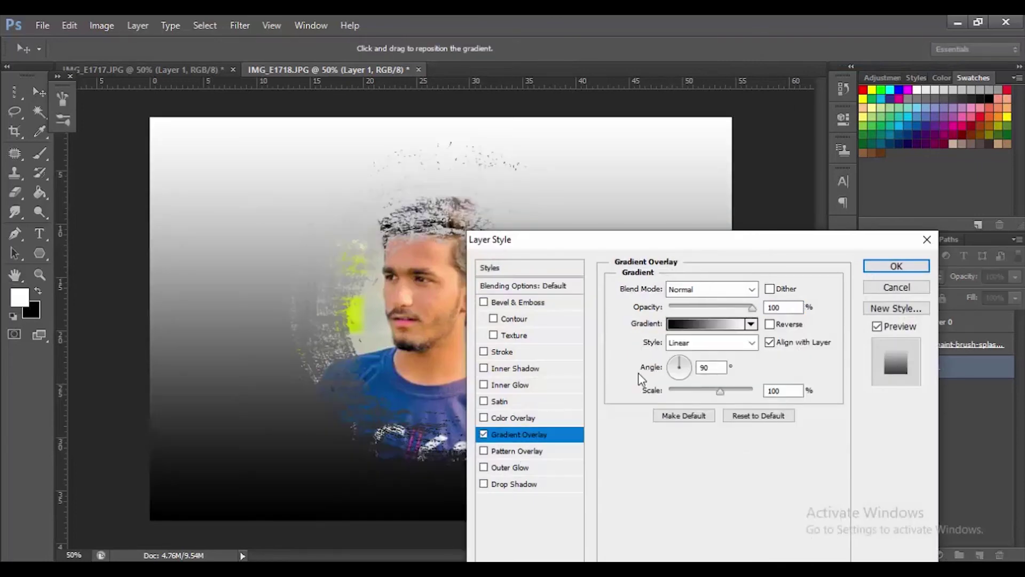
Edit the overlay's gradient and shift the black start stop's hue to a blue of 234°
click(736, 326)
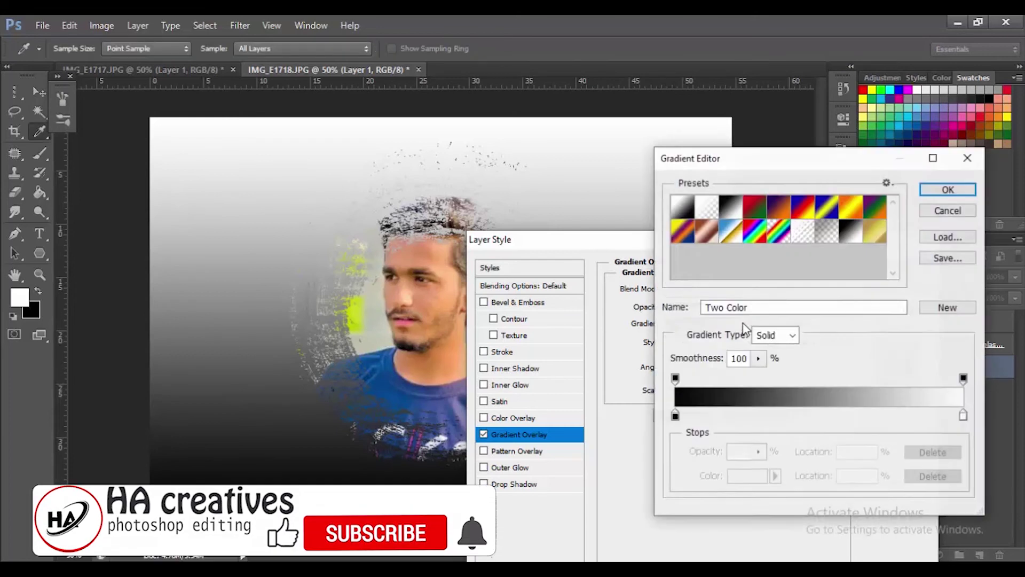
click(675, 417)
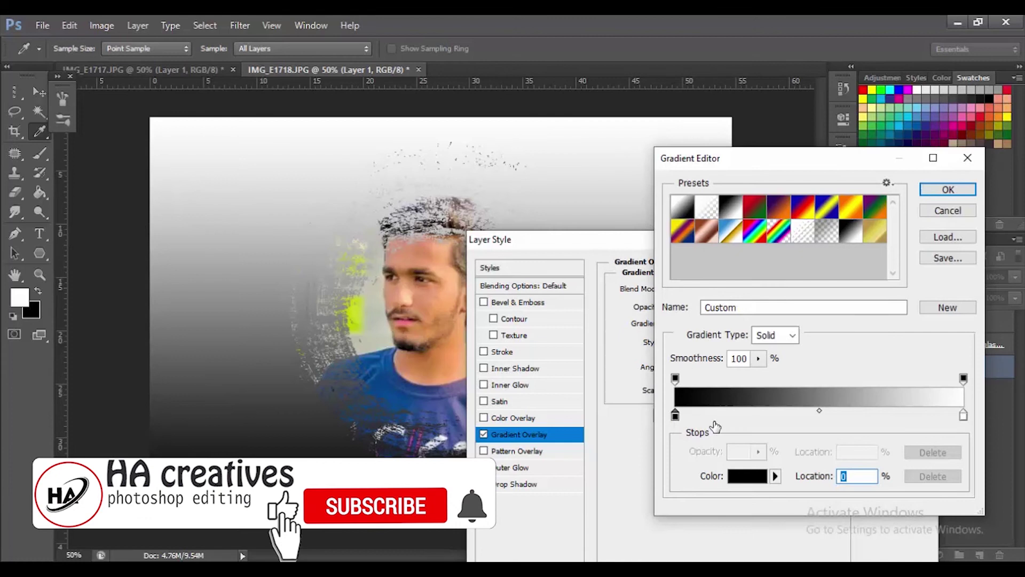
click(746, 476)
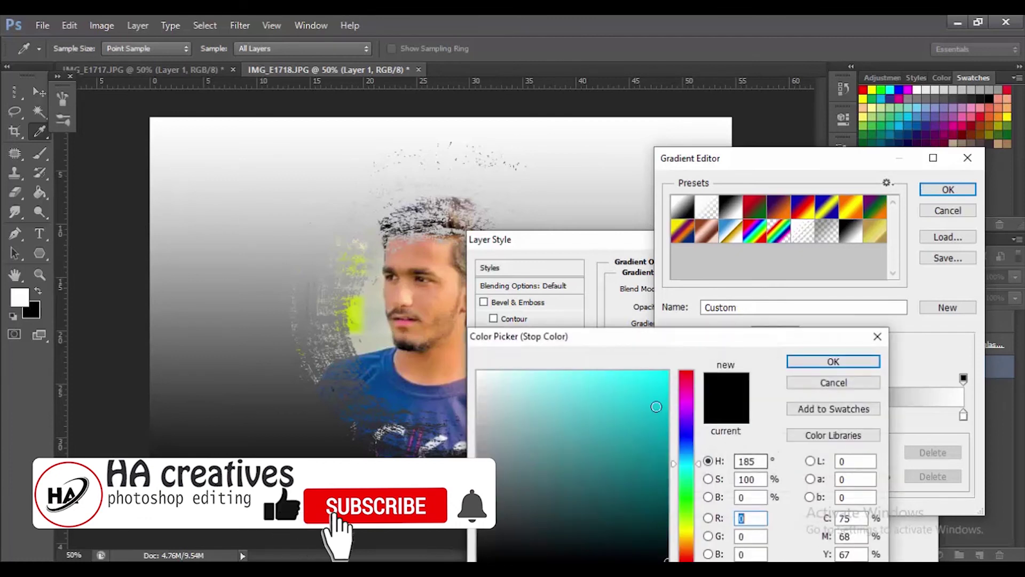
drag(690, 465, 689, 437)
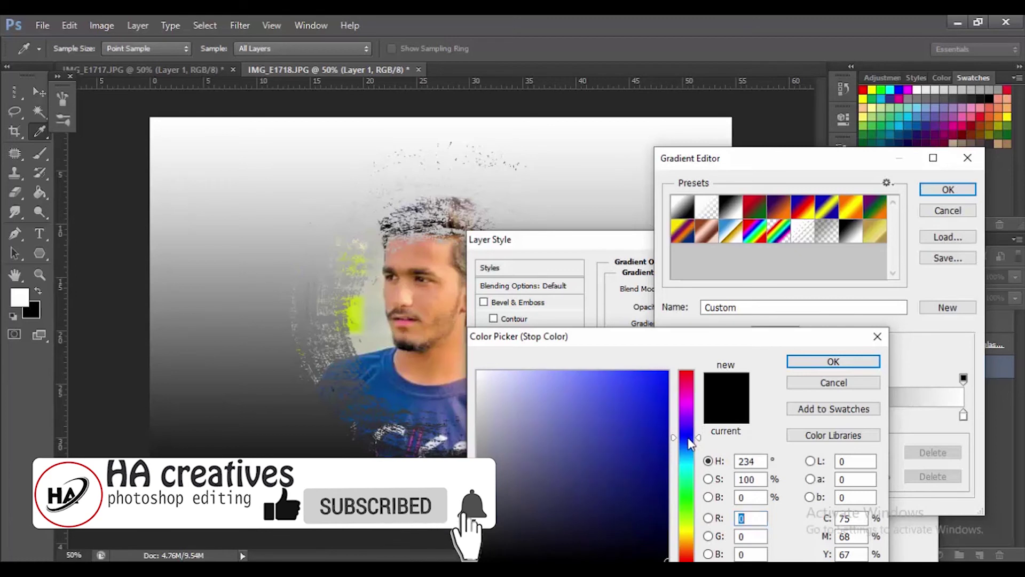
click(834, 363)
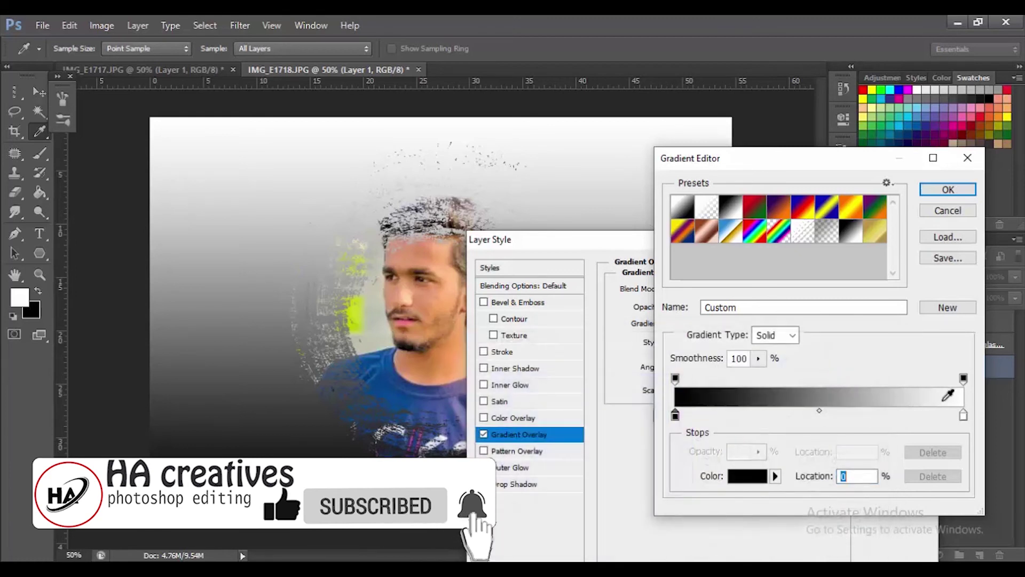
Change the gradient's white end stop at location 100% to black
click(964, 415)
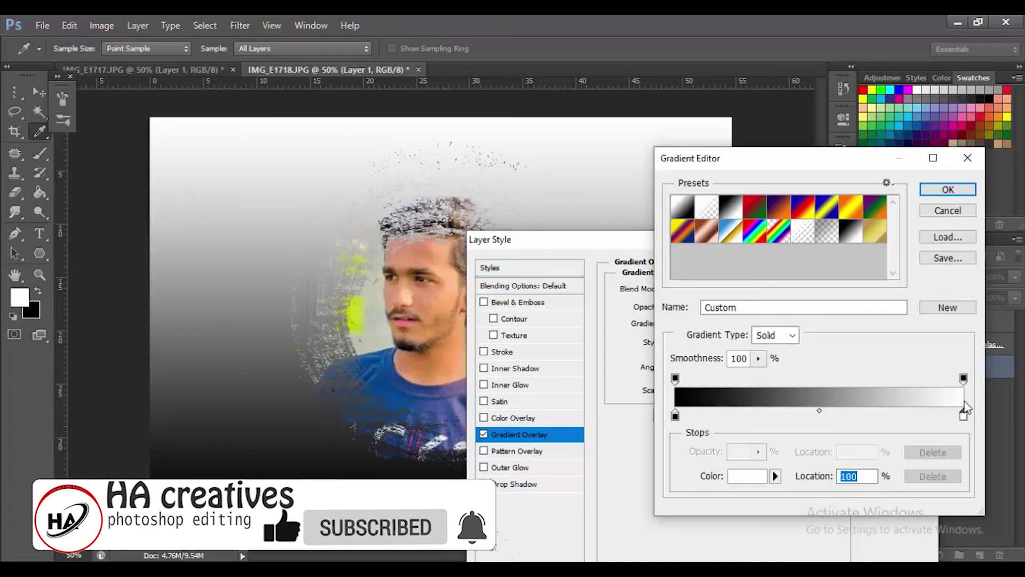
click(741, 483)
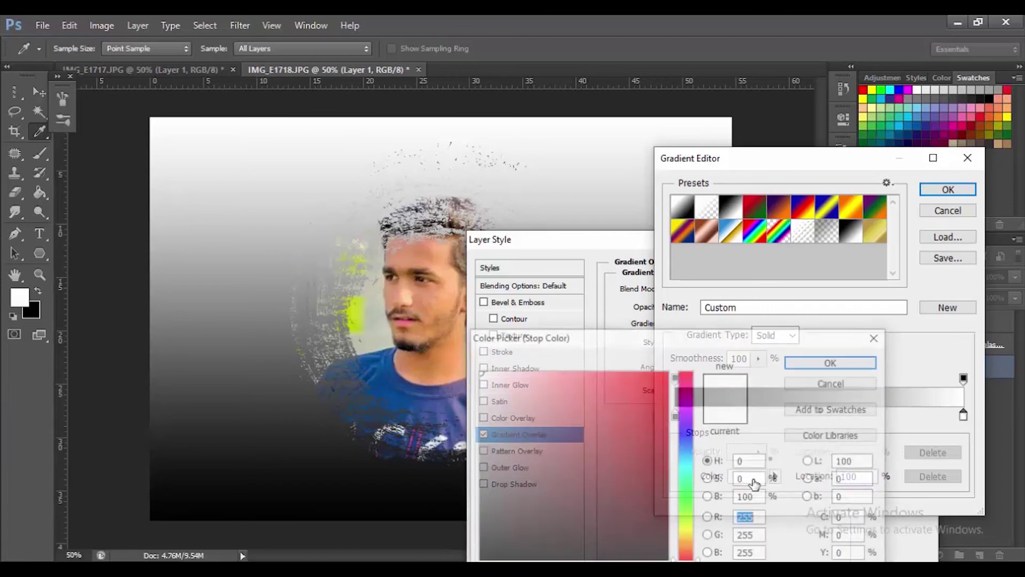
click(597, 495)
drag(544, 539, 478, 559)
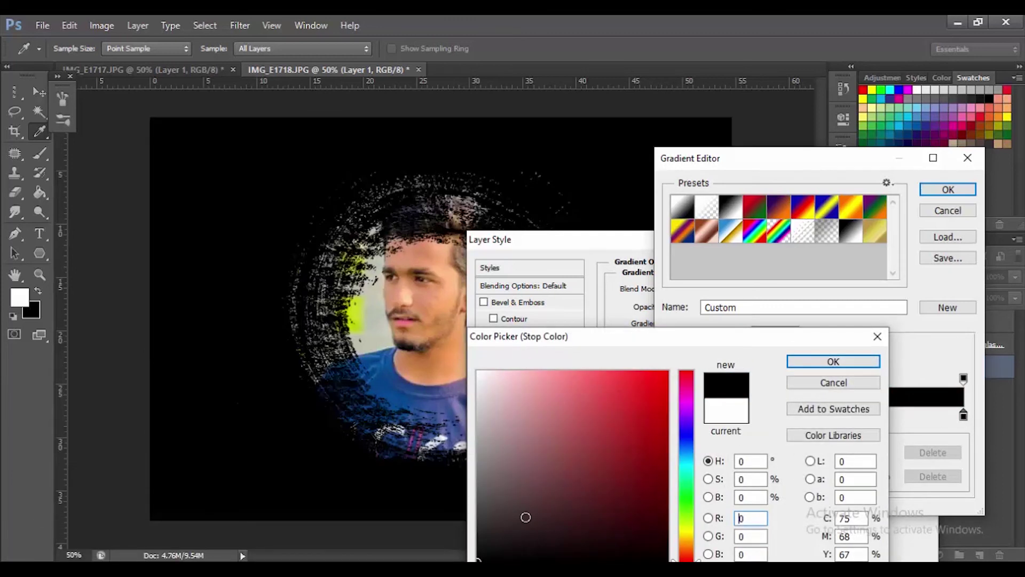
click(861, 361)
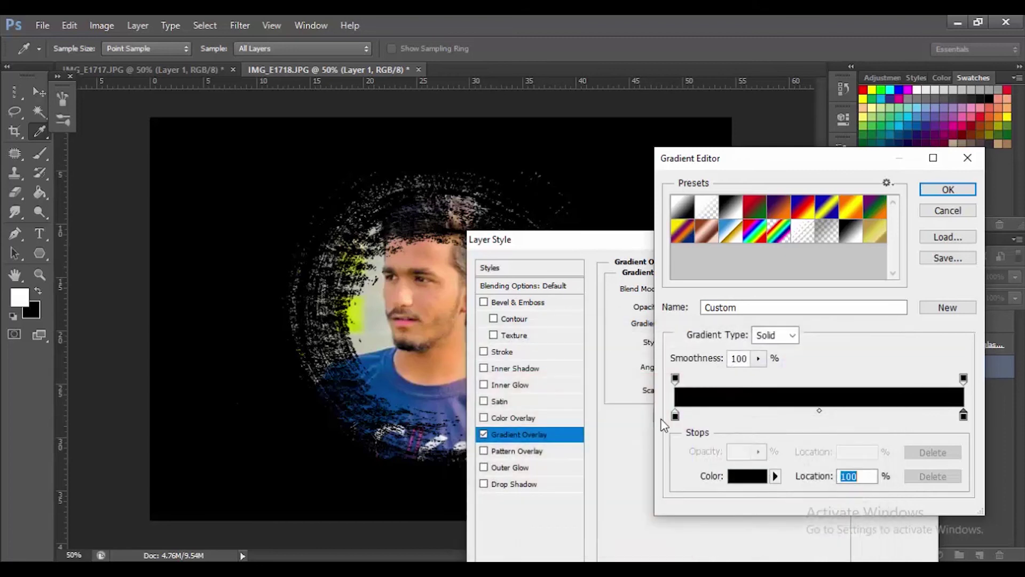
Set the gradient's start stop to deep blue (RGB 8, 20, 160) and apply the Gradient Overlay to Layer 1
click(675, 416)
click(746, 479)
click(654, 492)
mouse_move(655, 462)
mouse_down()
mouse_move(655, 384)
mouse_move(659, 441)
mouse_up()
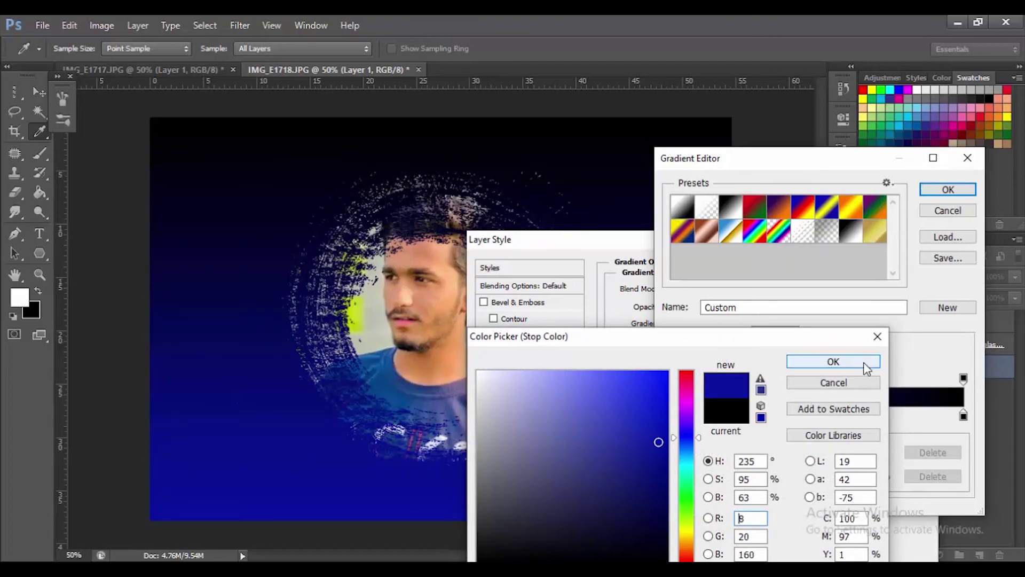
click(865, 364)
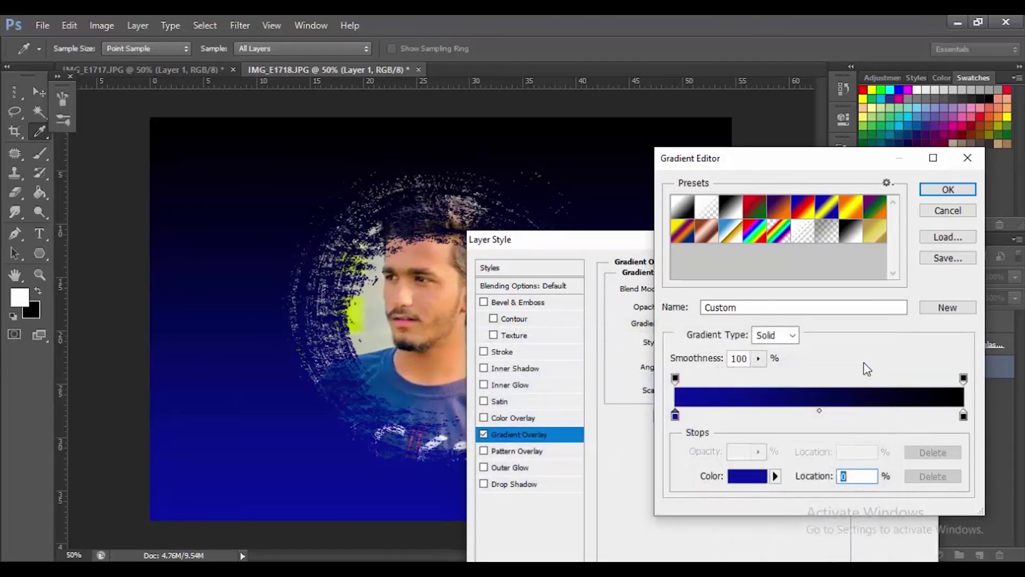
click(965, 190)
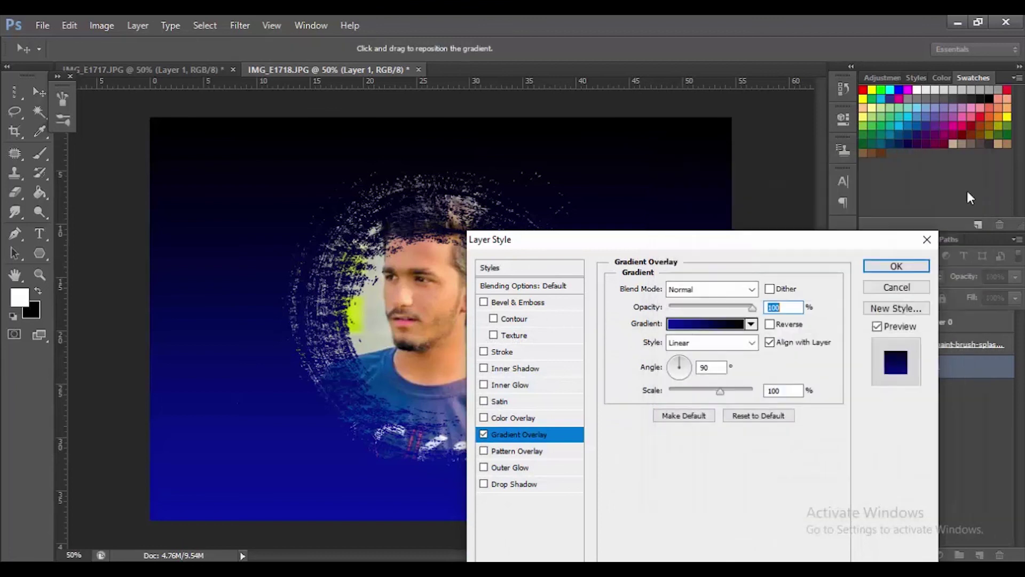
click(897, 266)
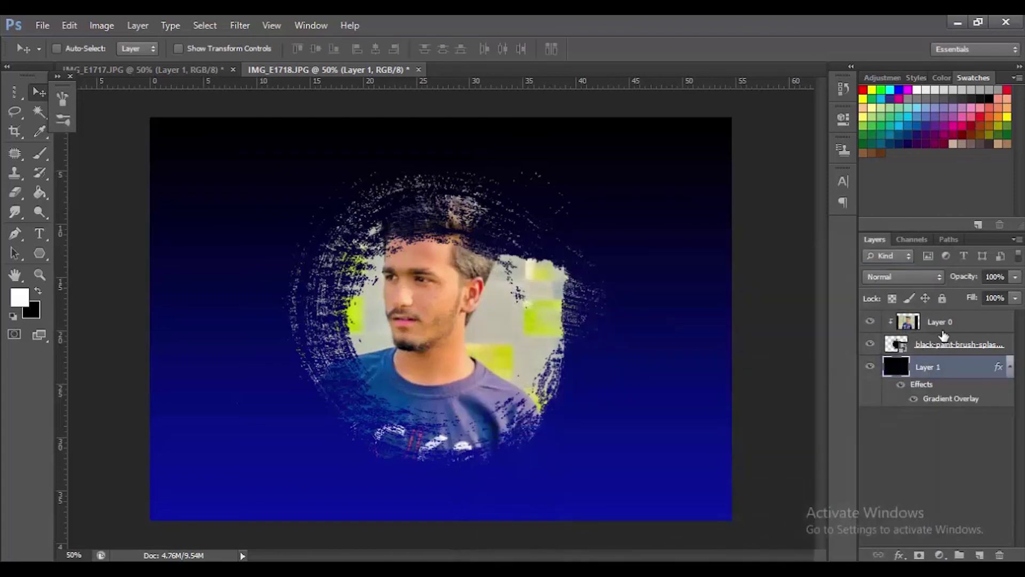
Edit Layer 1's Gradient Overlay to a reversed Radial style with a 50° angle and a scale of about 149%
double_click(944, 399)
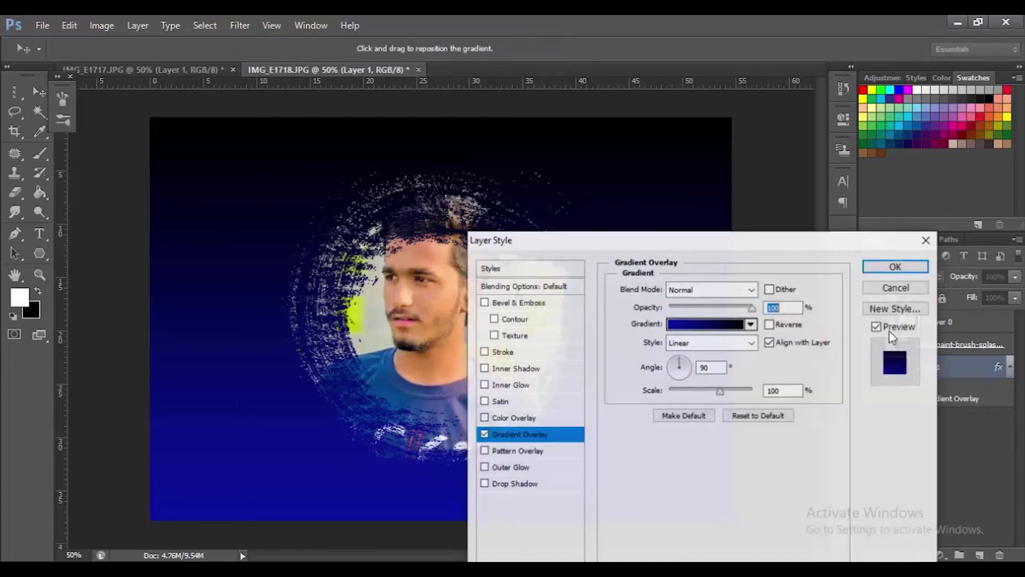
click(769, 325)
click(753, 343)
click(726, 370)
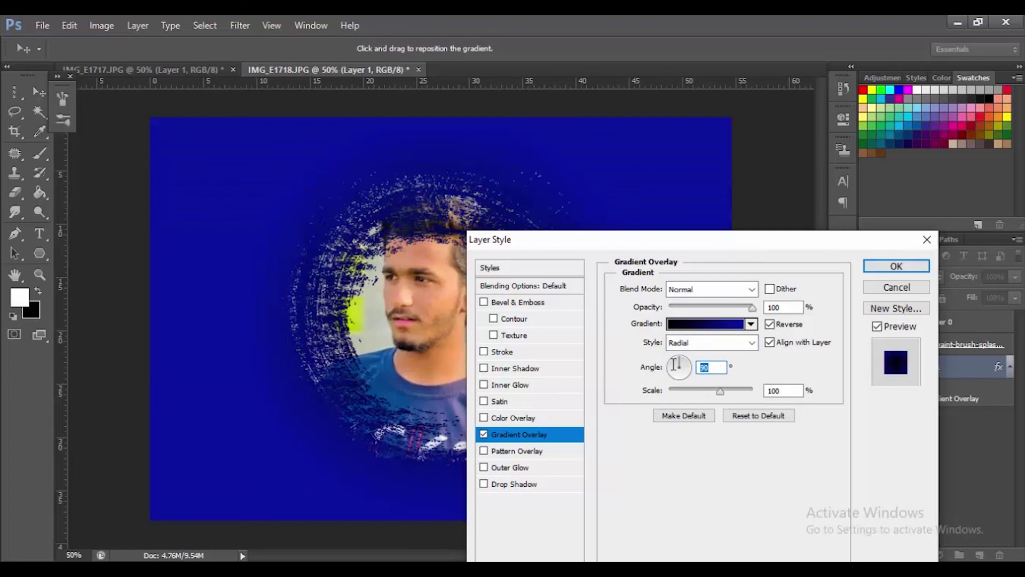
text(5)
drag(720, 391, 753, 392)
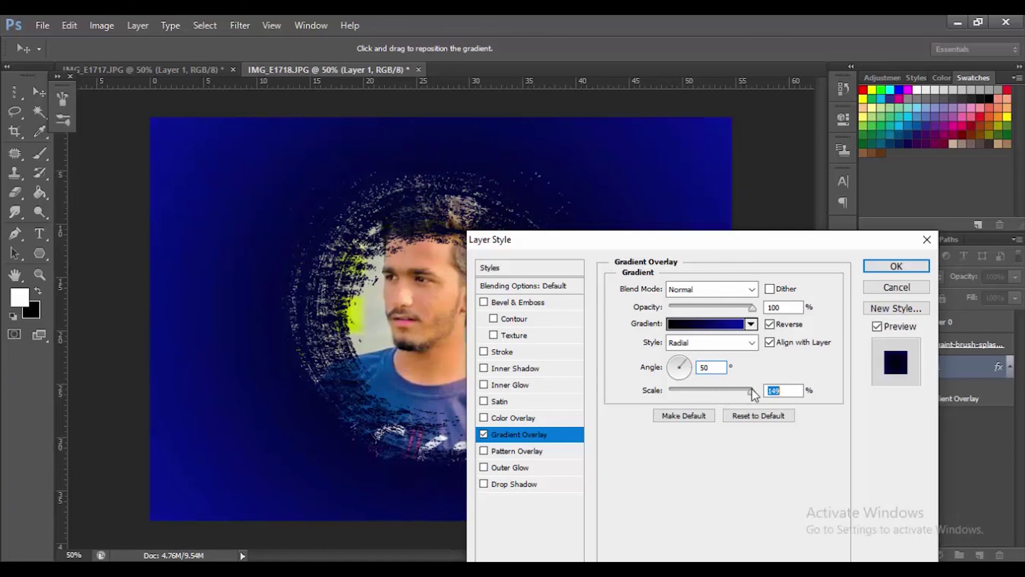
click(896, 266)
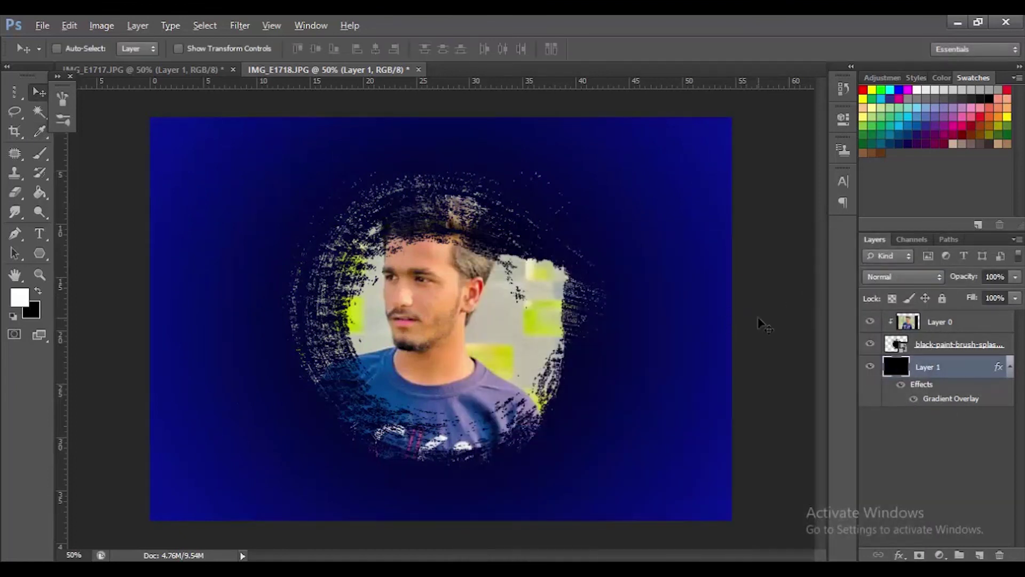